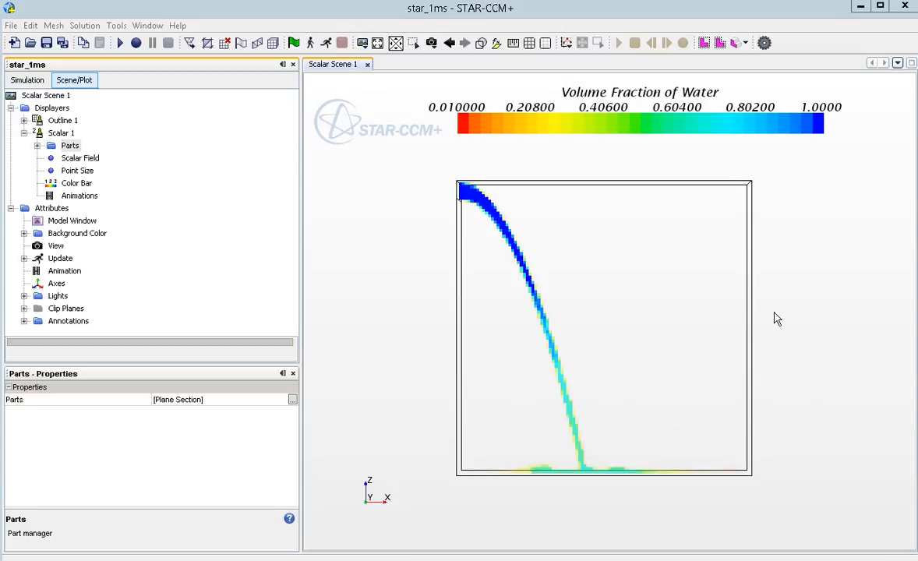
Step: Highlight the plane section among the derived parts and examine its position inside the domain from several angles
click(27, 80)
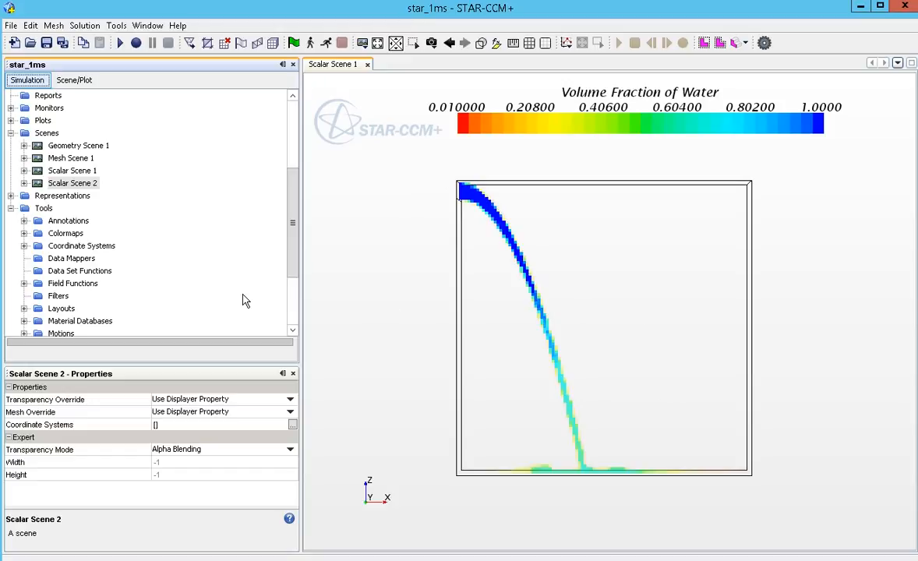
scroll(144, 210, up, 3)
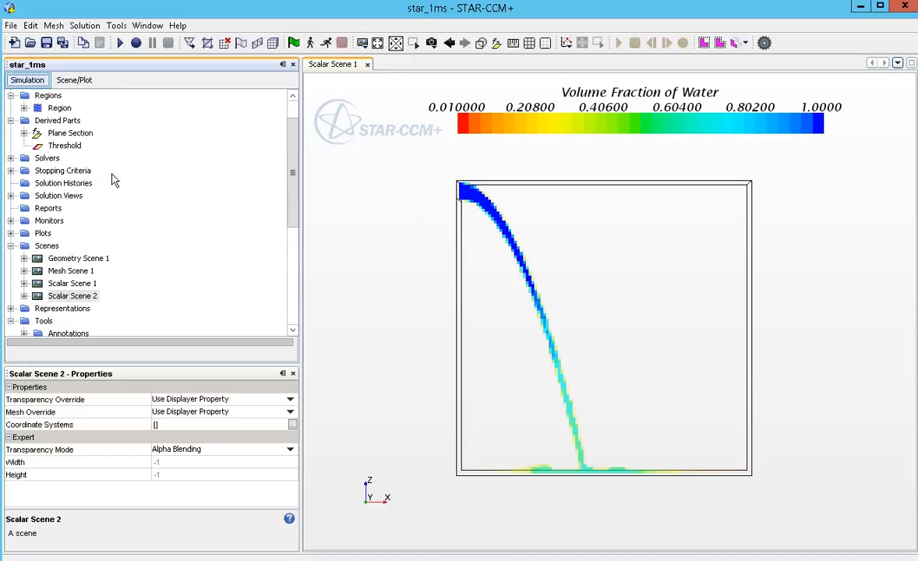
click(69, 135)
drag(731, 324, 770, 315)
drag(539, 240, 569, 251)
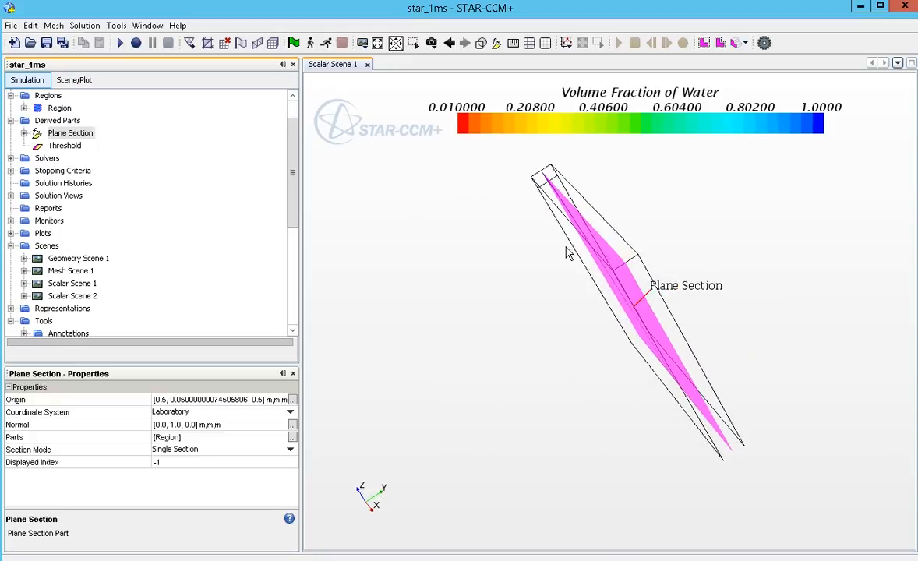
click(564, 210)
drag(601, 319, 725, 344)
right_drag(724, 338, 754, 342)
key(s)
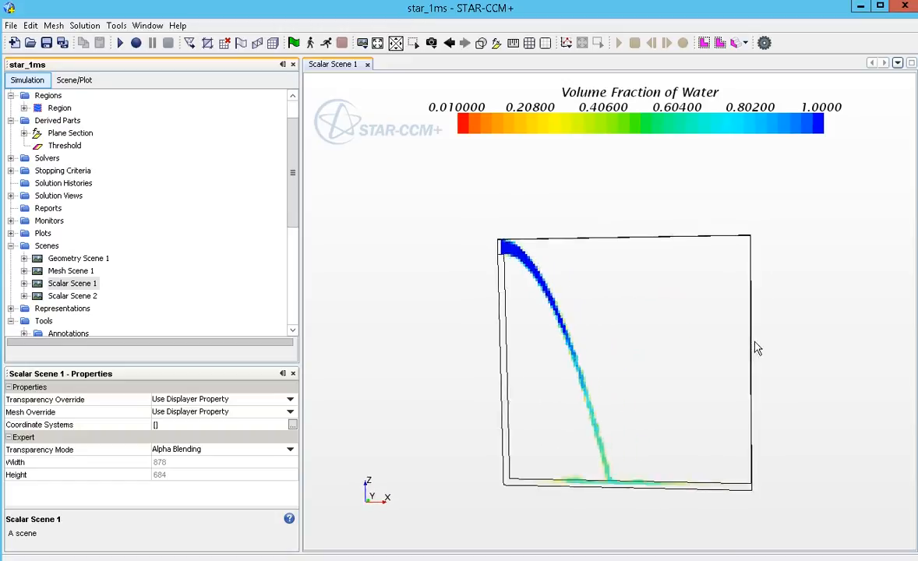
right_drag(676, 386, 690, 356)
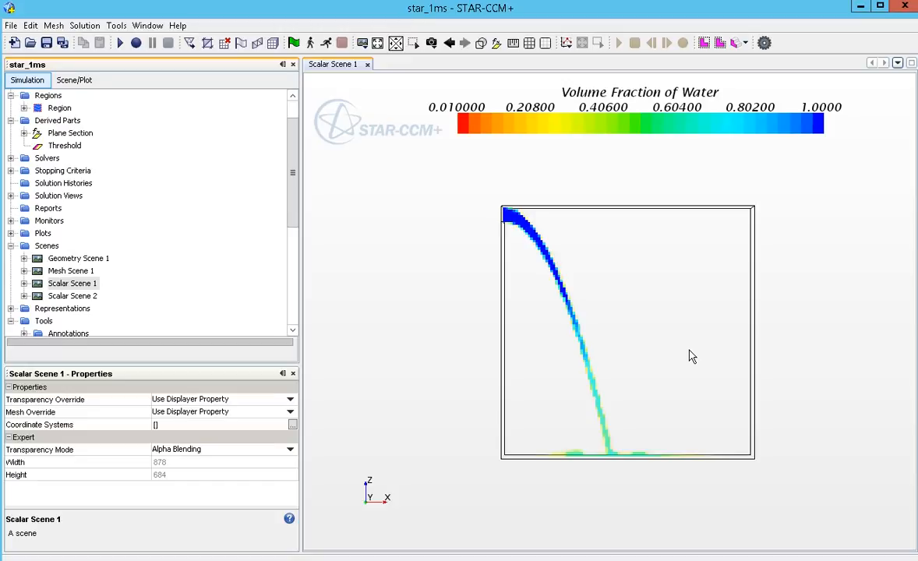
Step: Examine the water volume fraction on the section in Scalar Scene 1 from oblique and front views
mouse_move(794, 339)
mouse_down()
mouse_move(770, 352)
mouse_move(675, 354)
mouse_up()
drag(753, 312, 546, 289)
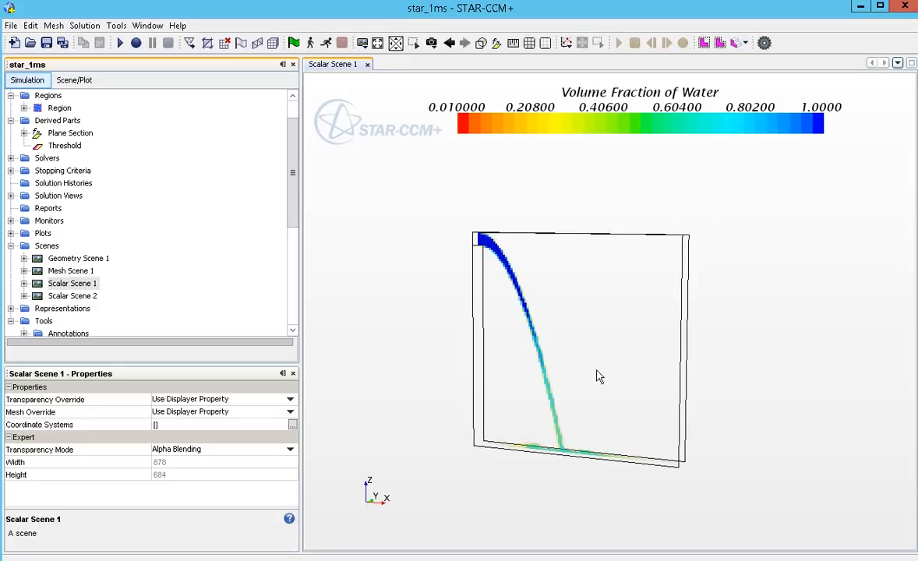
drag(594, 378, 627, 371)
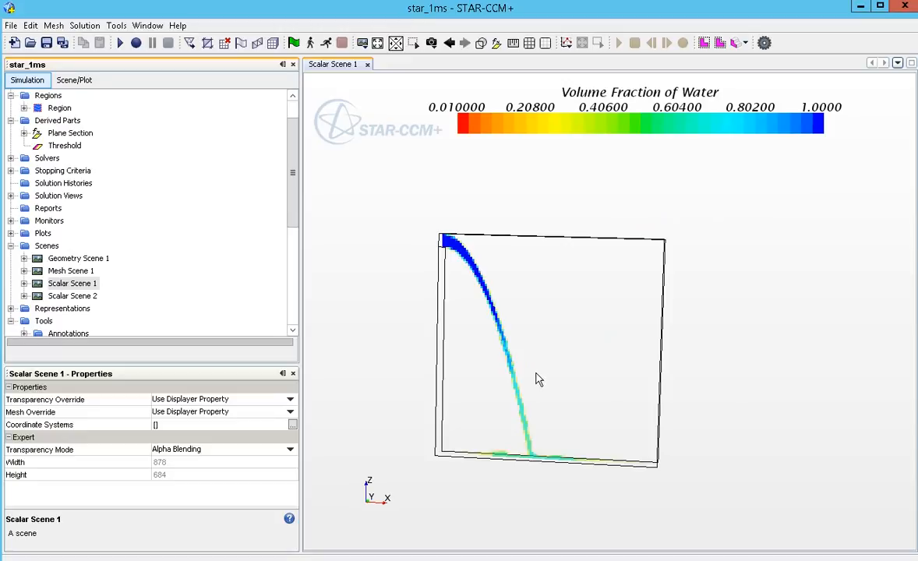
drag(539, 379, 642, 349)
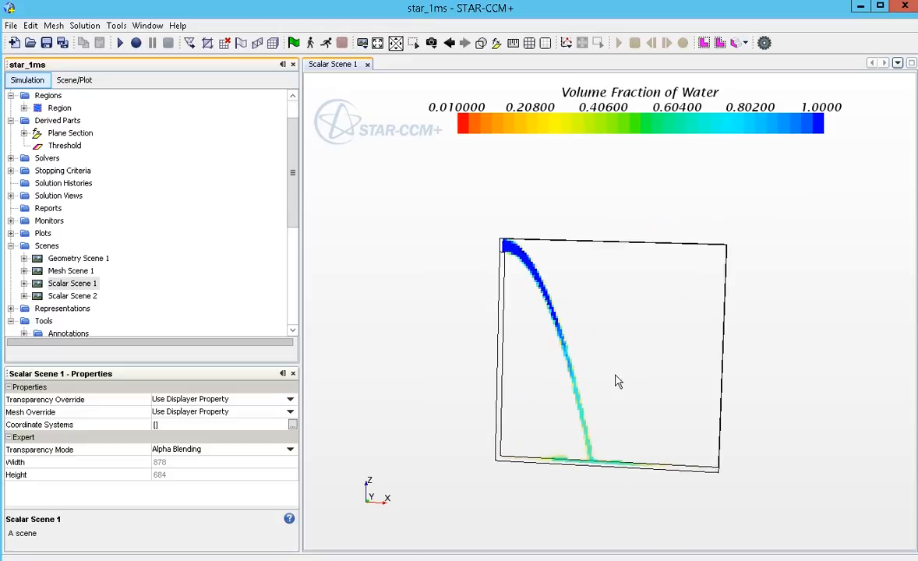
middle_drag(617, 381, 639, 367)
key(s)
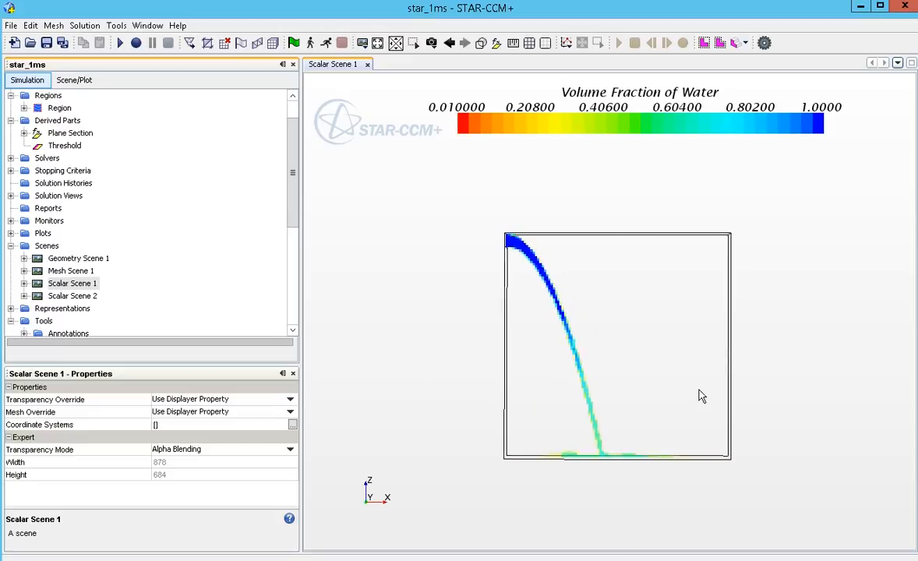
scroll(619, 377, up, 3)
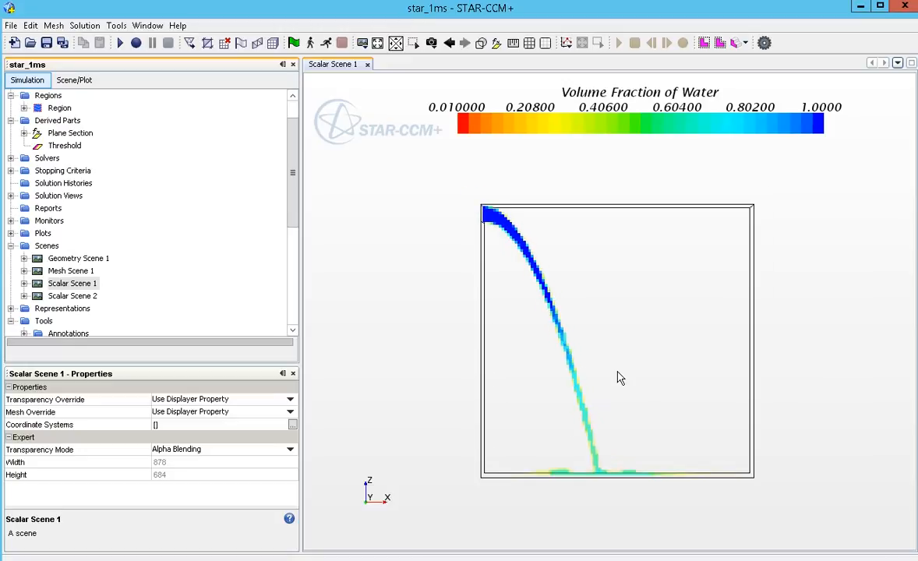
middle_drag(618, 377, 590, 365)
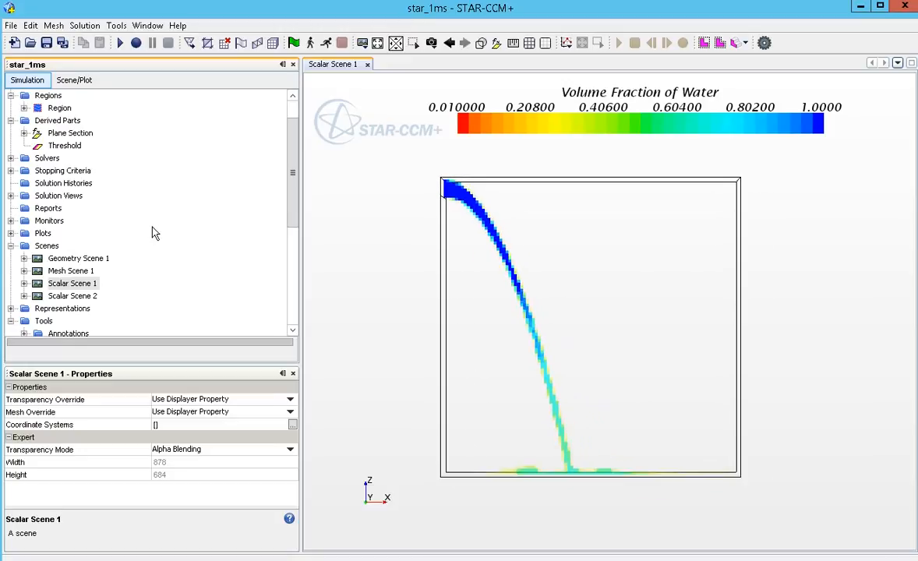
Step: Delete the existing Threshold derived part from the simulation
click(75, 80)
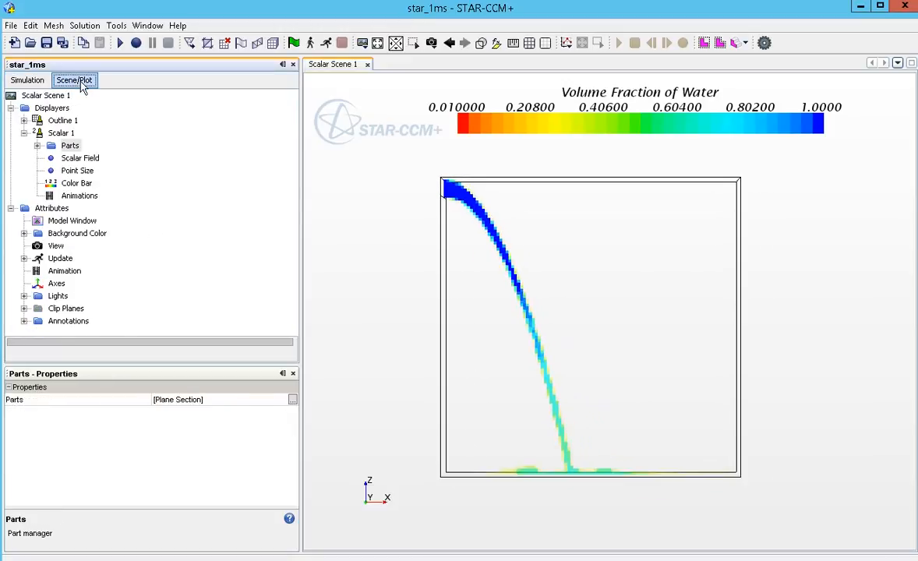
click(38, 81)
right_click(72, 147)
click(124, 258)
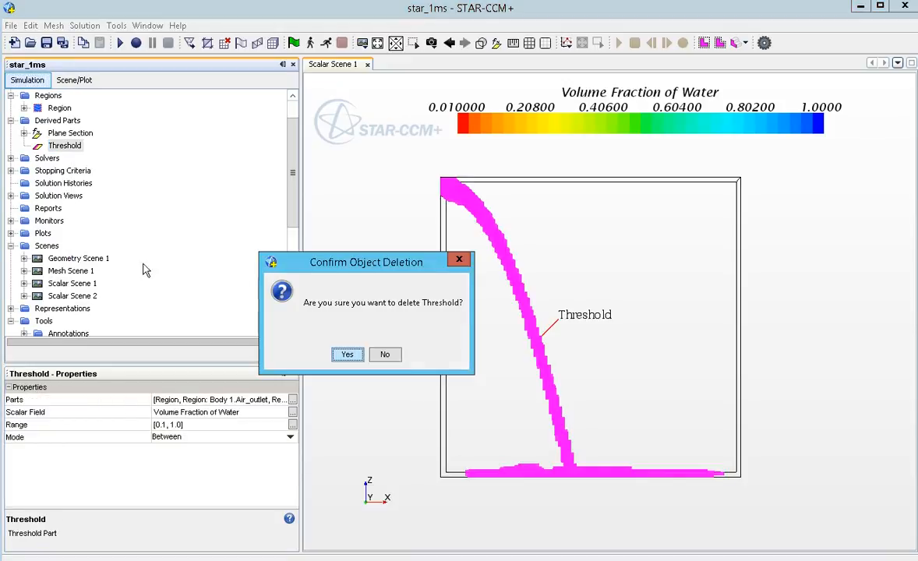
click(347, 356)
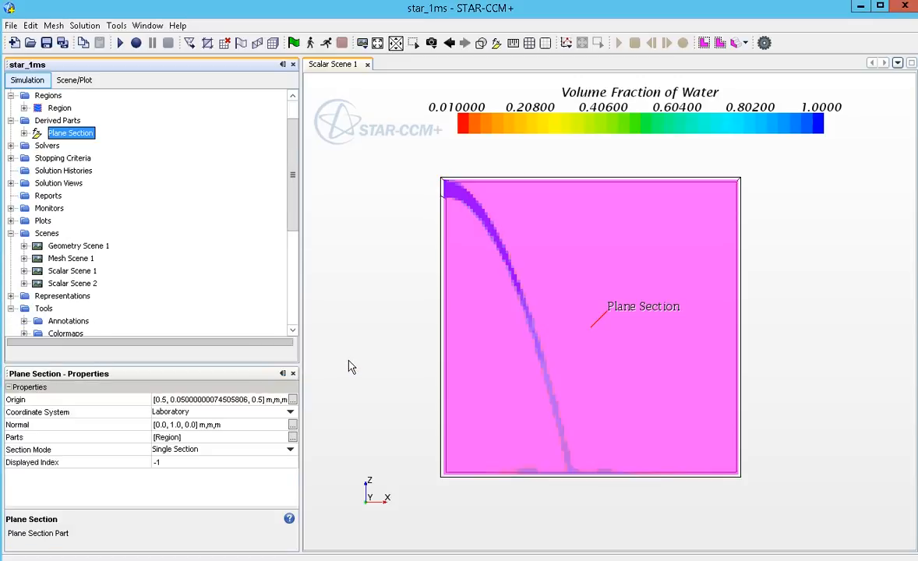
click(415, 260)
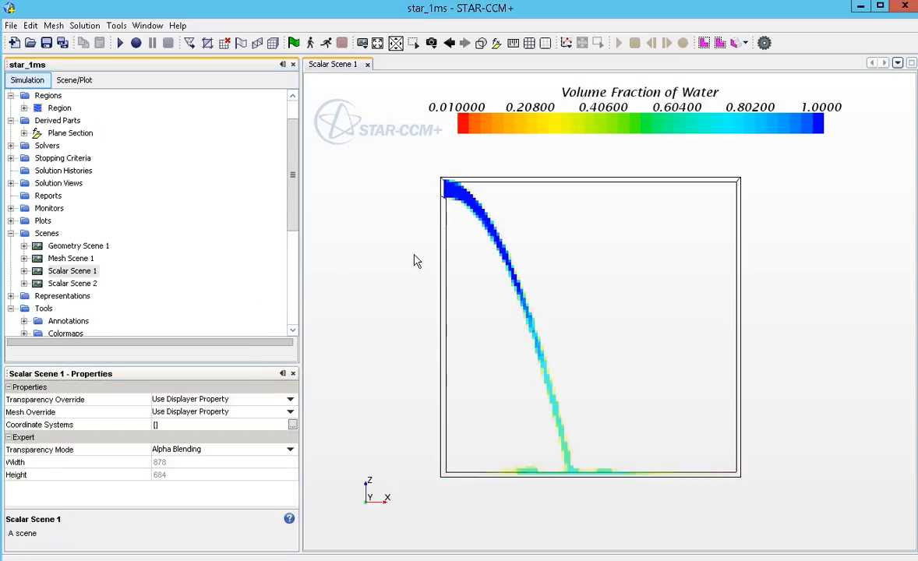
Step: Start a new Threshold derived part using the region and all its boundaries as input parts
click(62, 122)
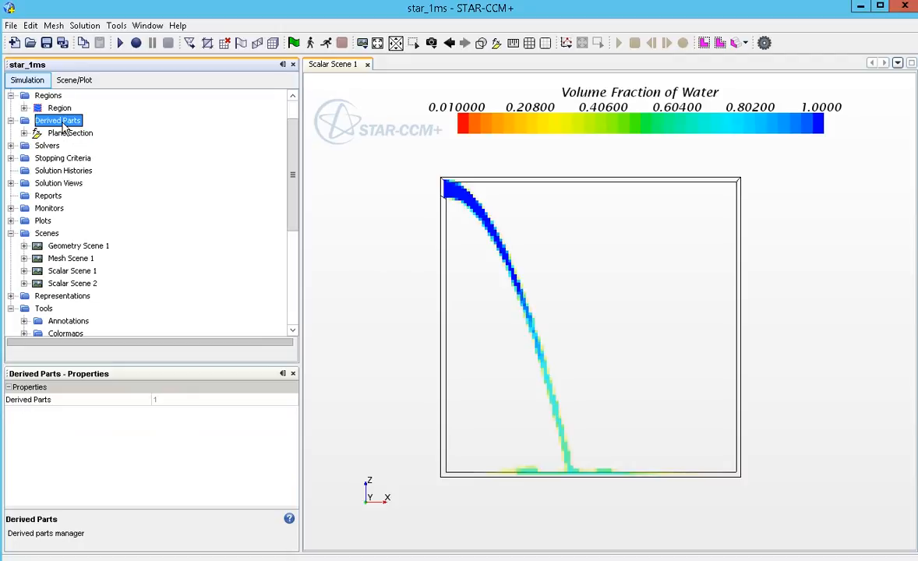
right_click(63, 126)
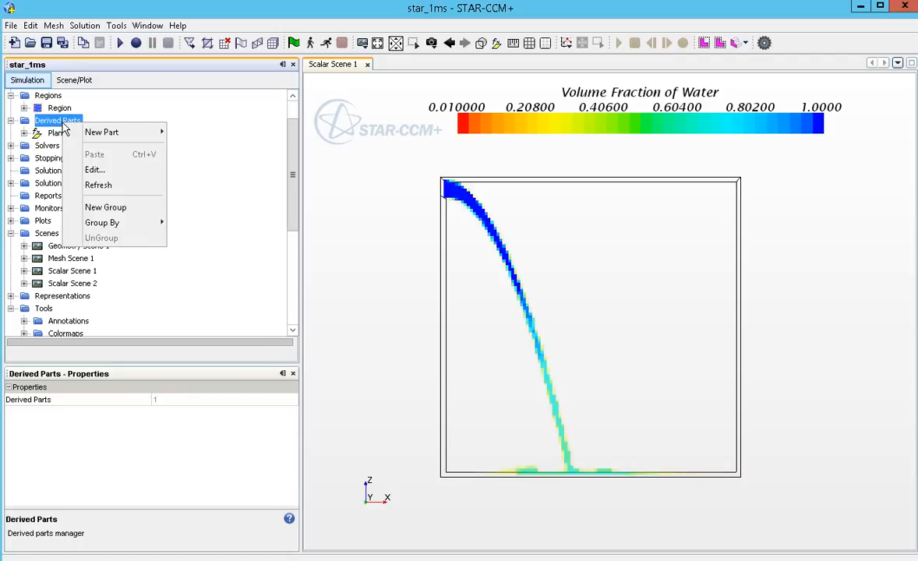
mouse_move(118, 132)
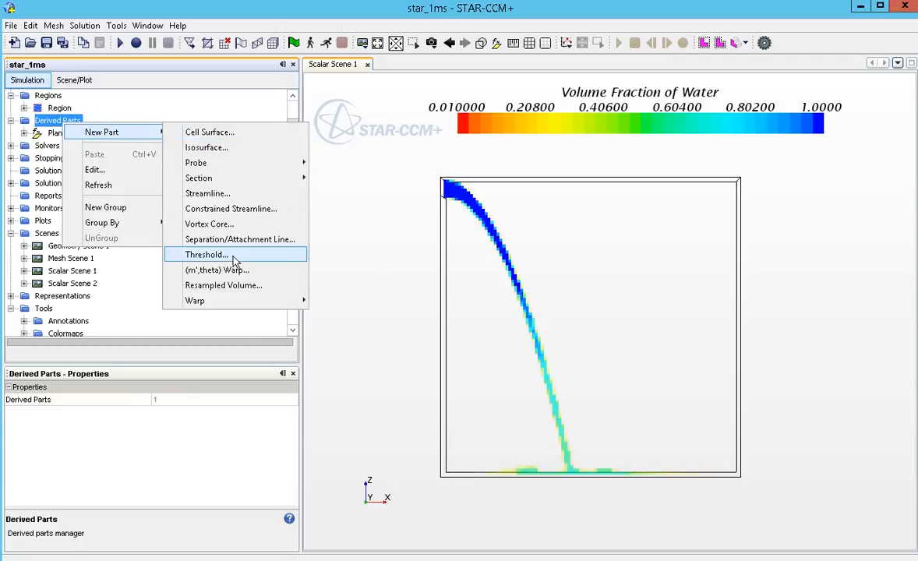
click(204, 255)
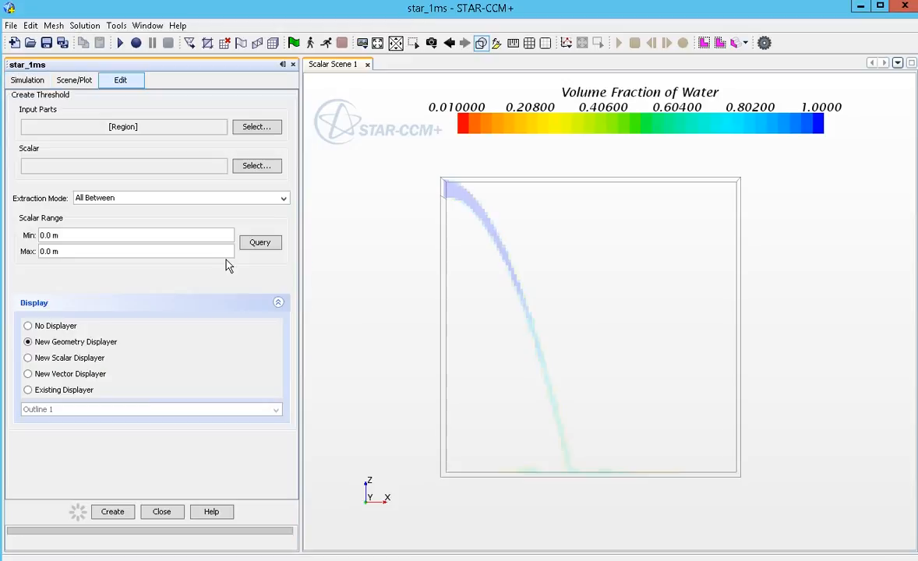
click(258, 128)
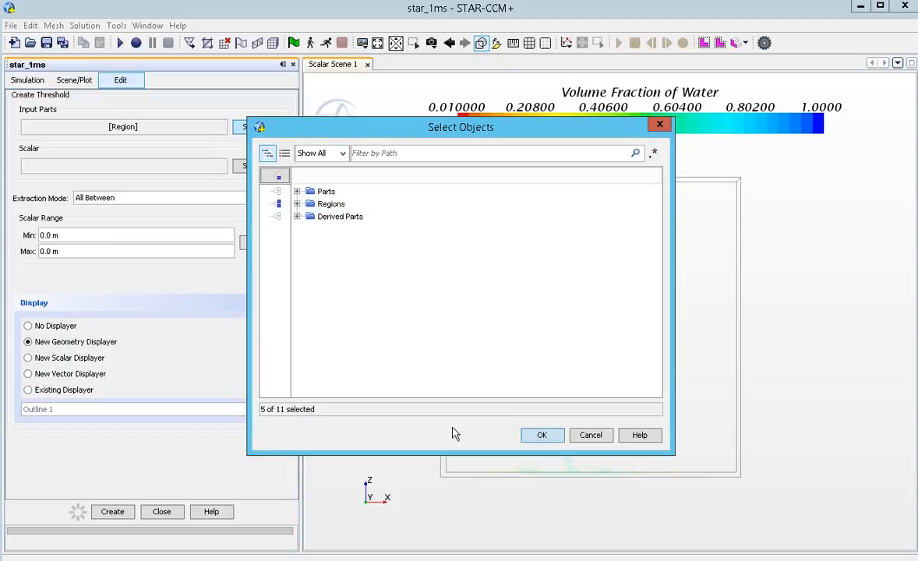
click(542, 435)
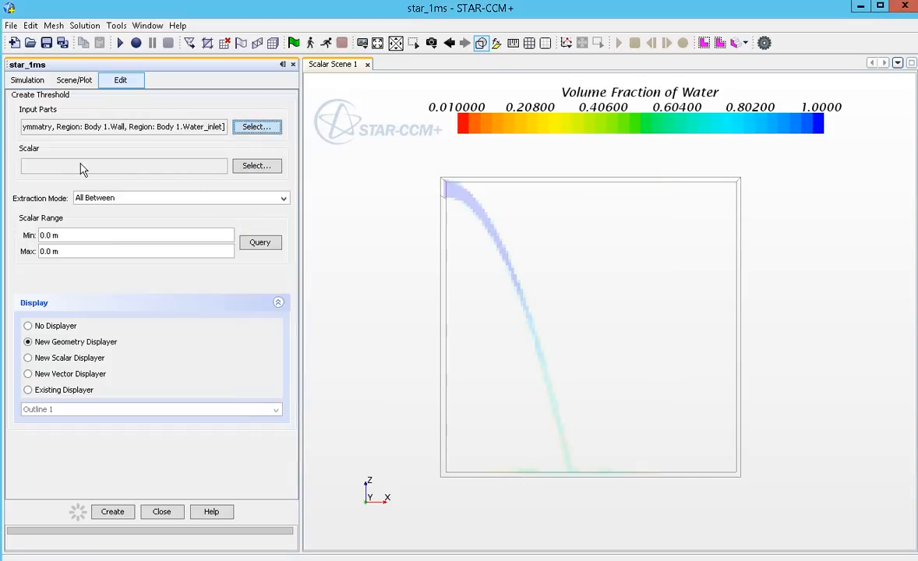
Step: Set the threshold's scalar to Volume Fraction of Water
click(252, 166)
drag(653, 209, 656, 368)
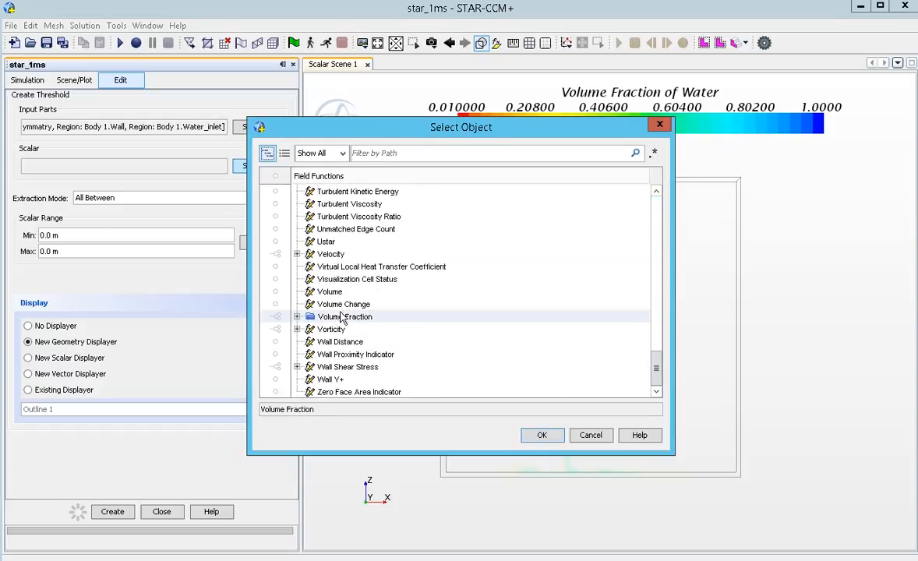
click(297, 316)
click(364, 343)
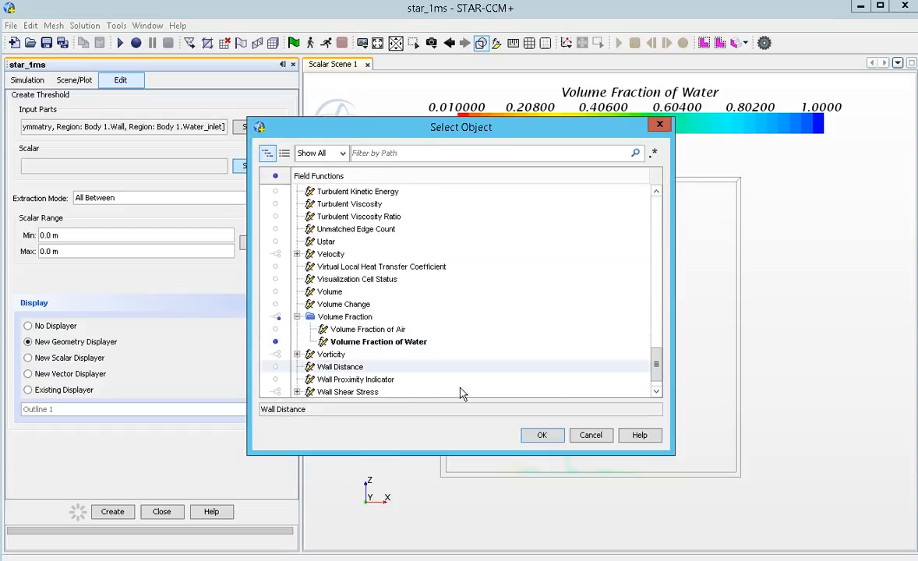
click(541, 434)
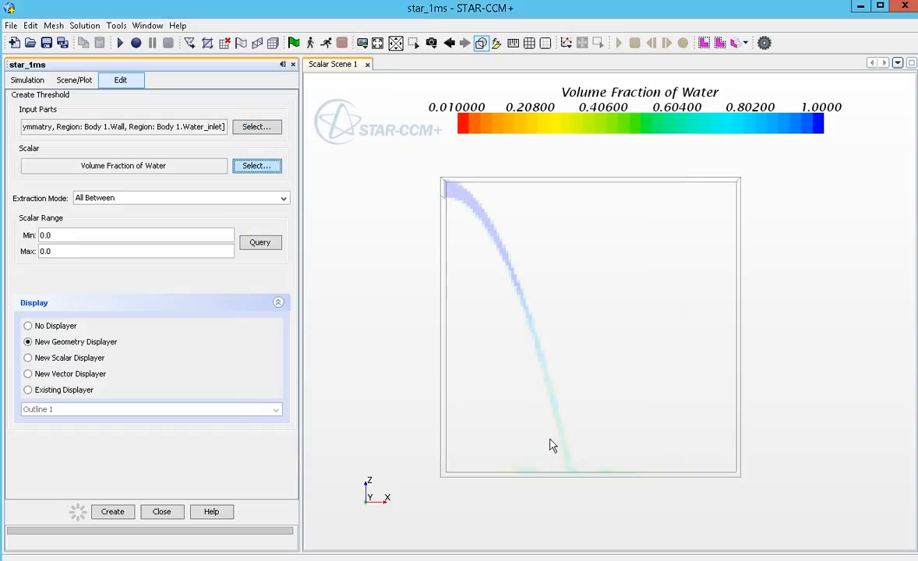
Step: Query the scalar range, choose No Displayer and create the threshold part
click(262, 247)
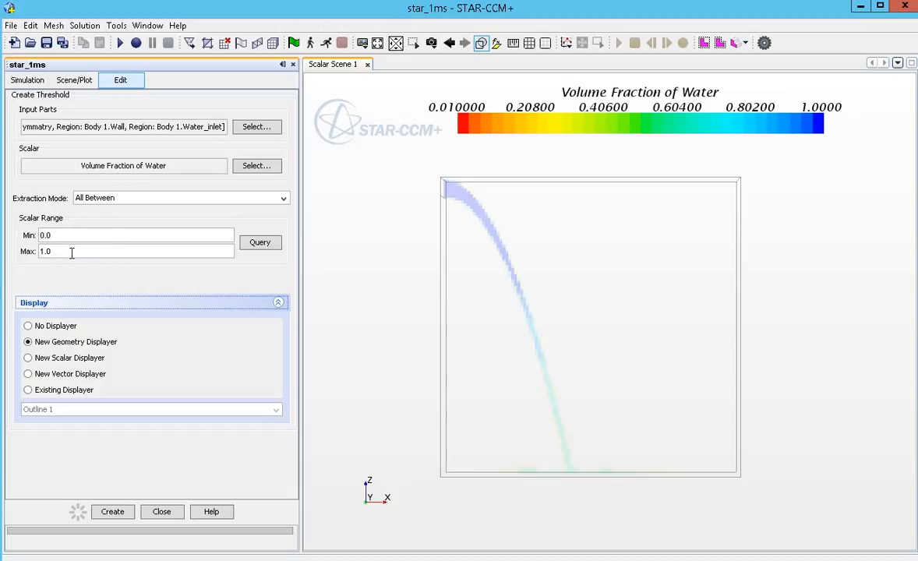
click(50, 325)
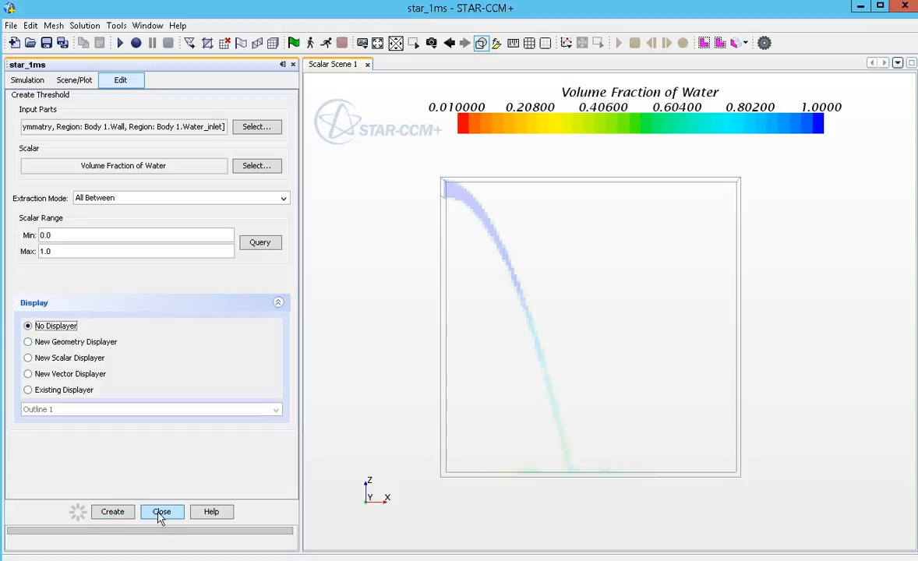
click(114, 512)
click(150, 513)
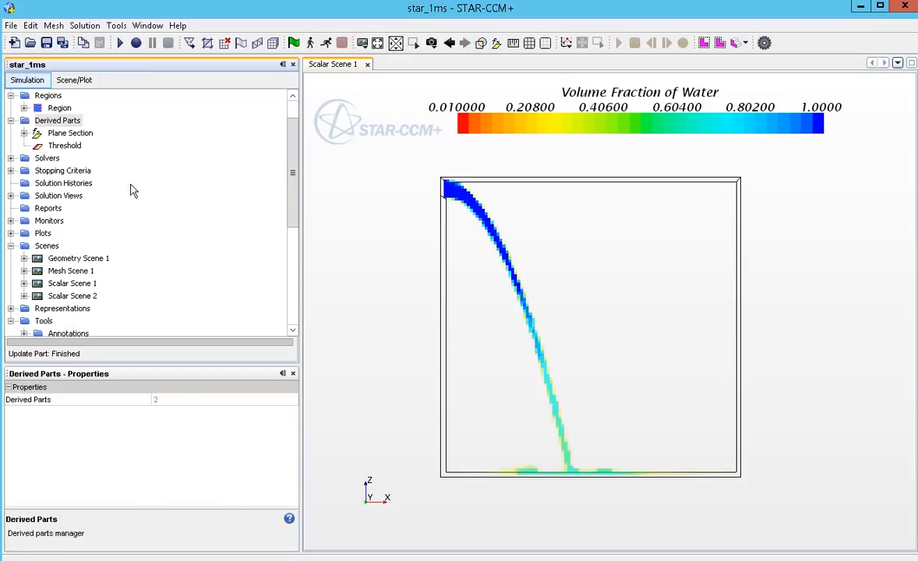
Step: Set the new Threshold part's range to [0.1, 1.0]
click(65, 147)
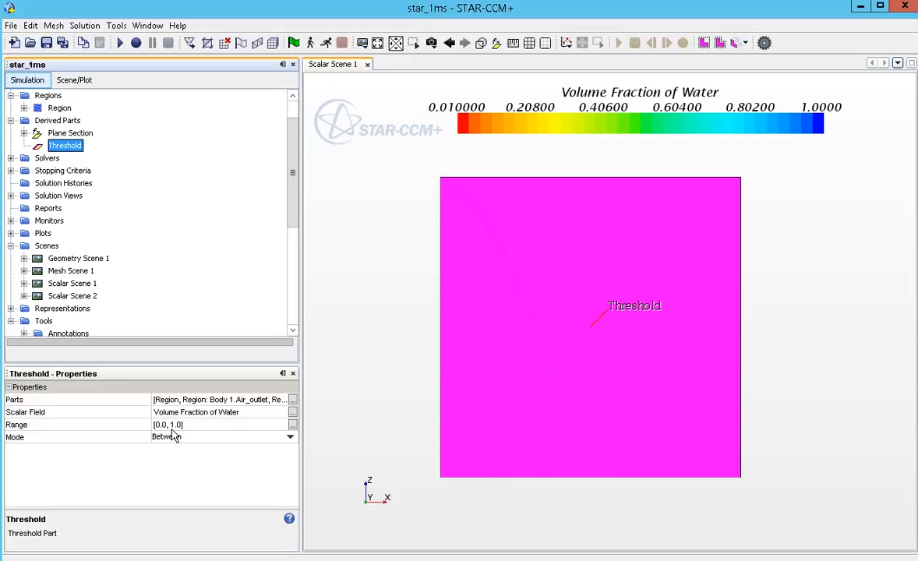
click(167, 425)
click(167, 424)
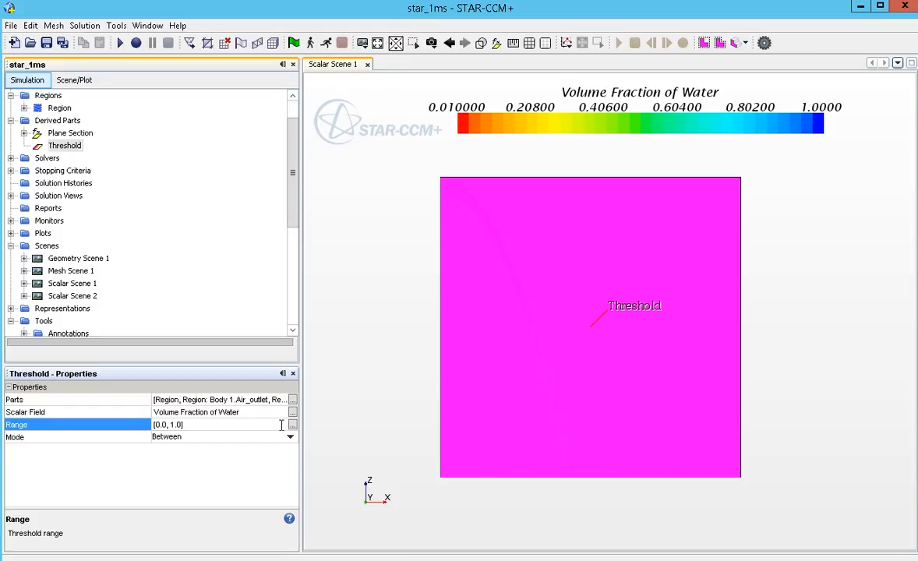
key(BackSpace)
key(BackSpace)
text(.1)
key(Return)
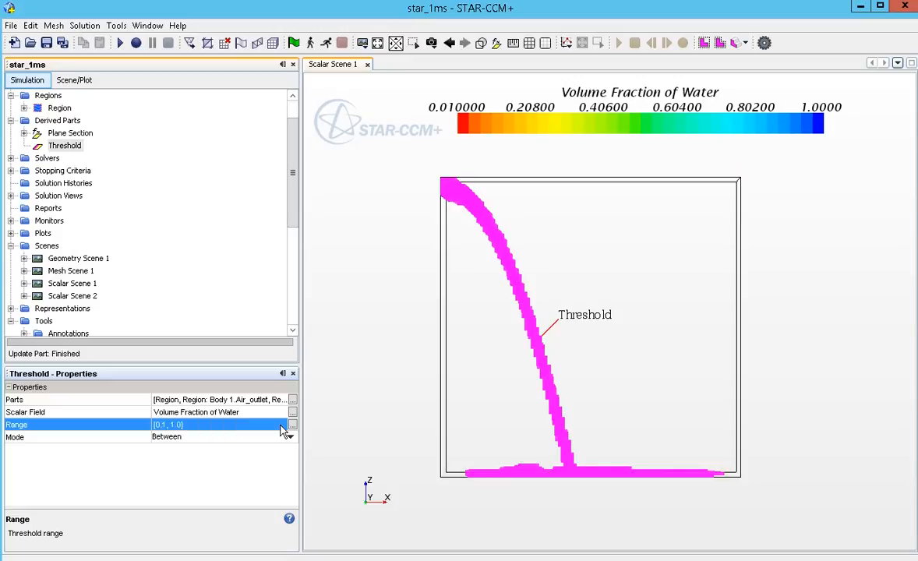
click(381, 340)
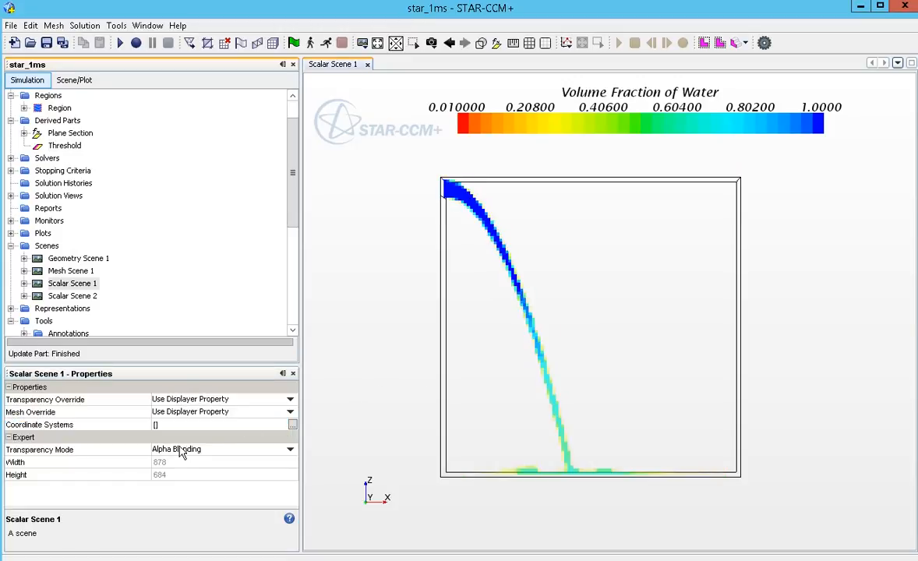
Step: Highlight the Threshold part and examine the extracted water jet in 3D from several angles
click(56, 142)
drag(663, 354, 555, 345)
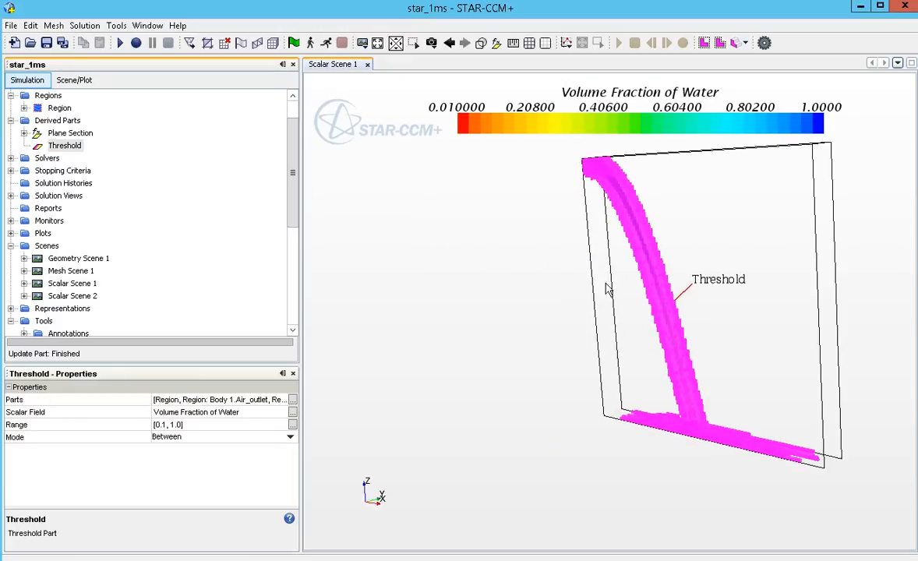
right_drag(746, 265, 688, 307)
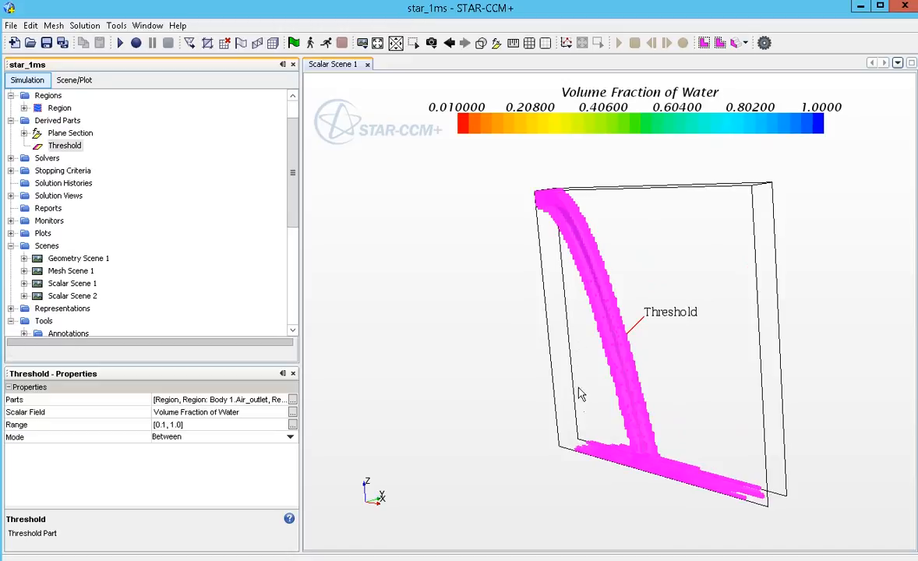
drag(641, 446, 769, 416)
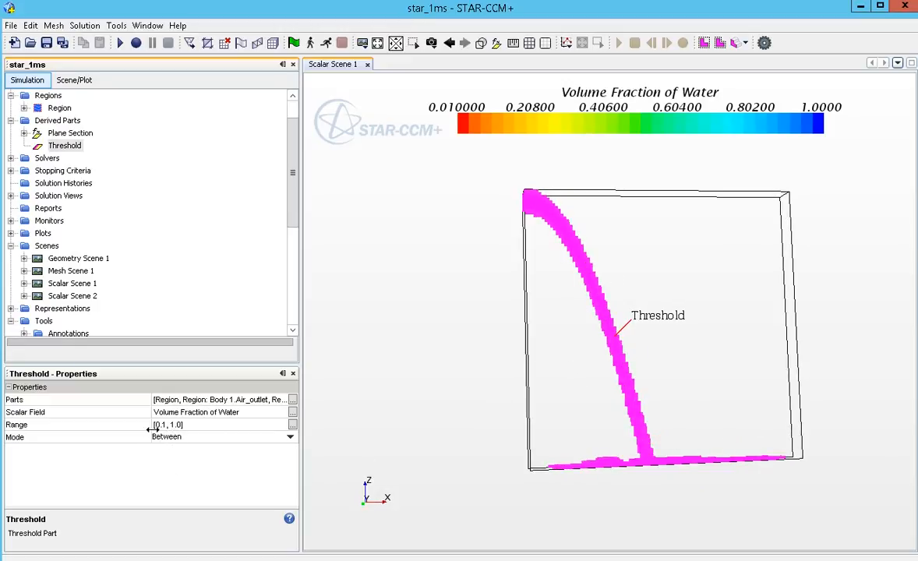
drag(554, 349, 525, 358)
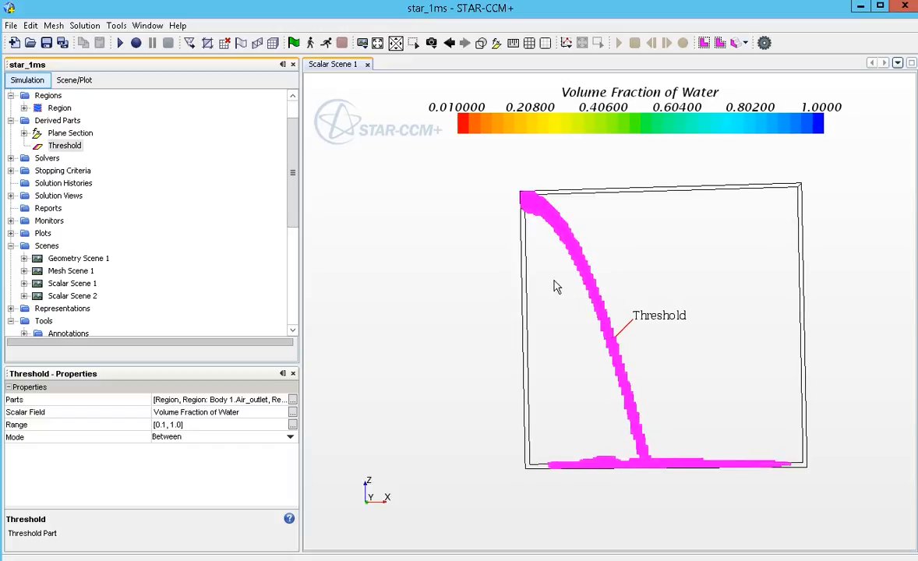
Step: Create a new scalar scene for displaying the water jet
click(446, 265)
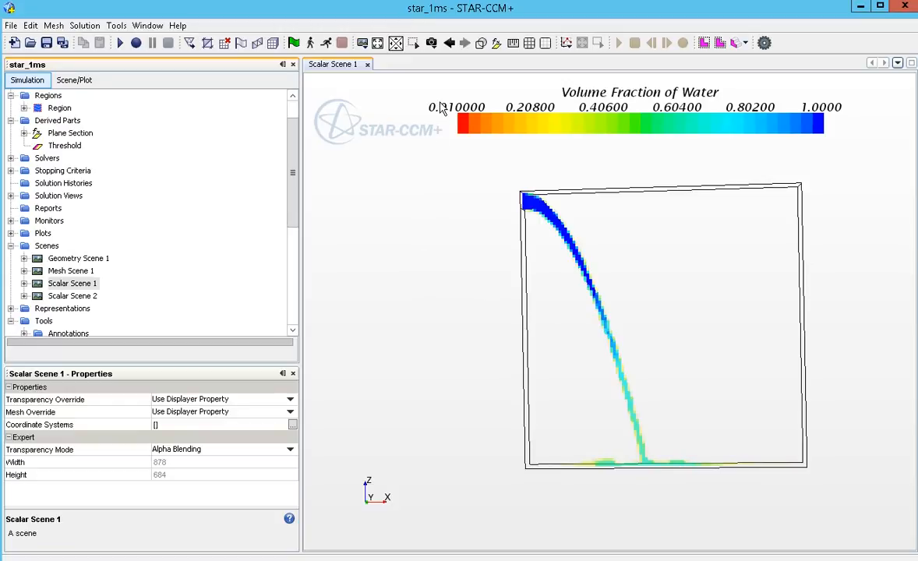
click(432, 44)
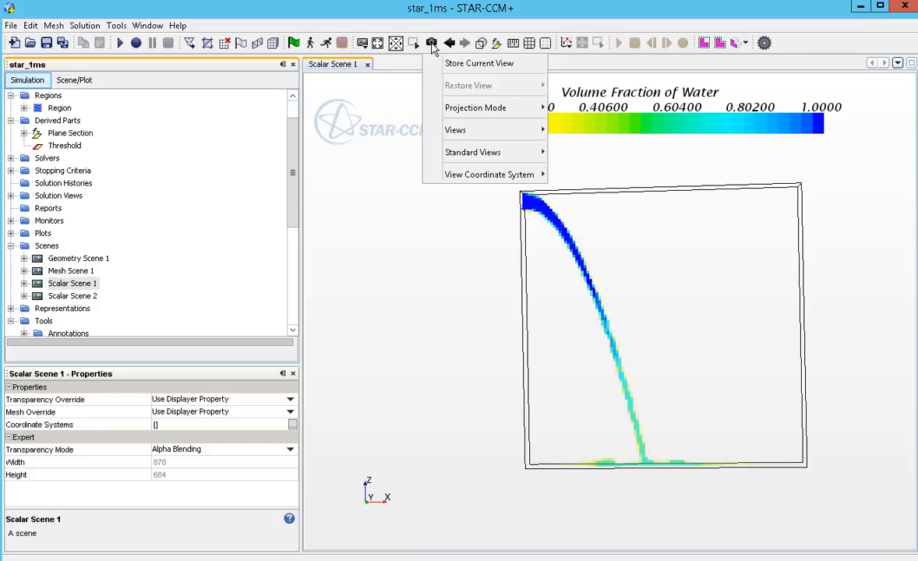
click(432, 44)
click(363, 44)
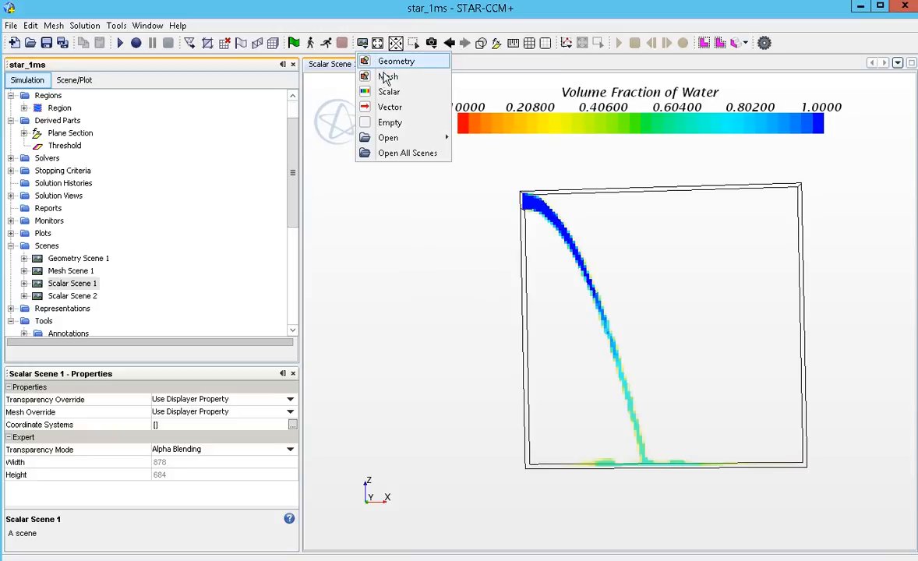
click(404, 94)
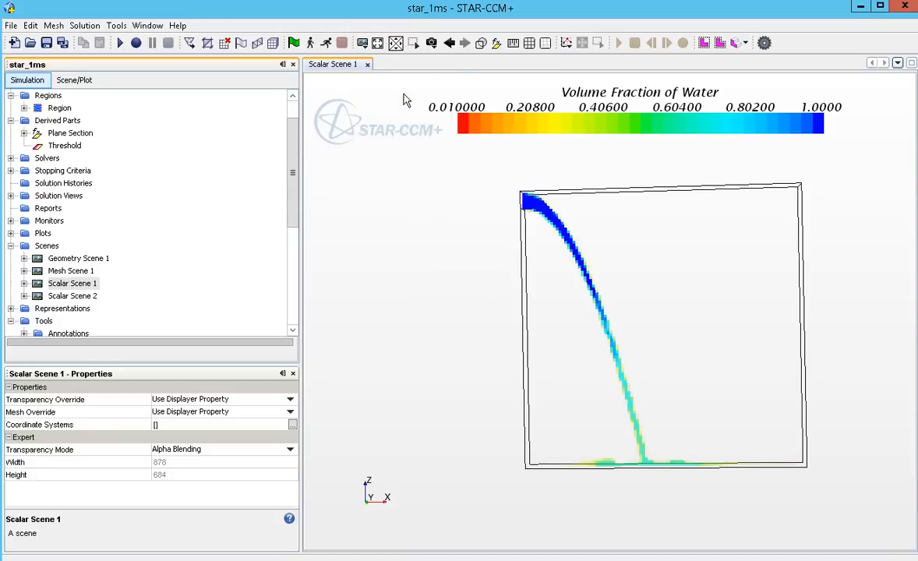
drag(602, 333, 606, 183)
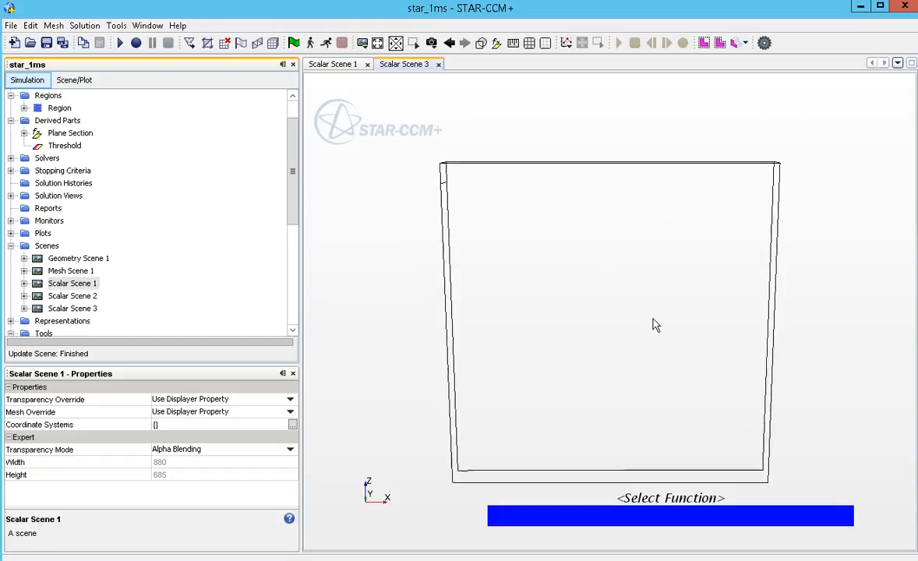
Step: Assign only the Threshold derived part to the new scene's Scalar 1 displayer
click(74, 81)
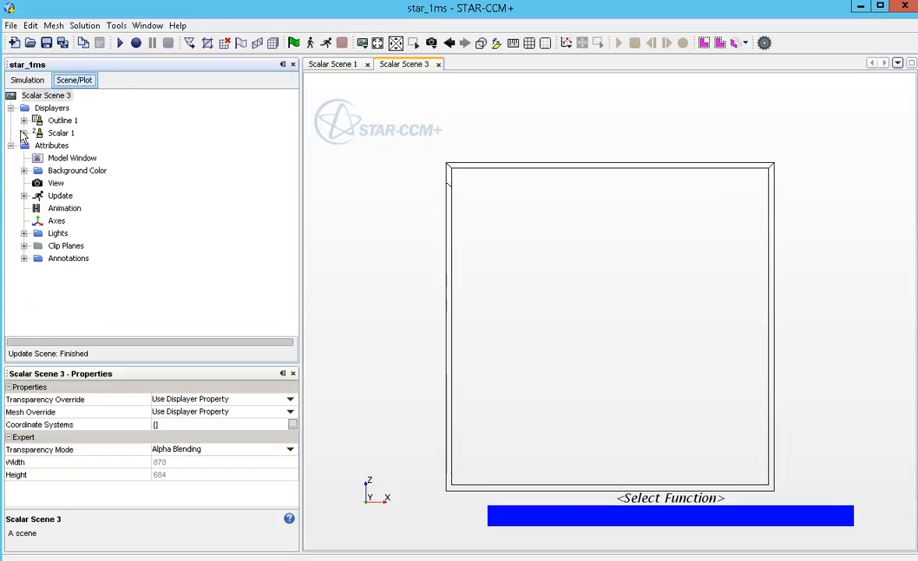
click(24, 134)
double_click(64, 145)
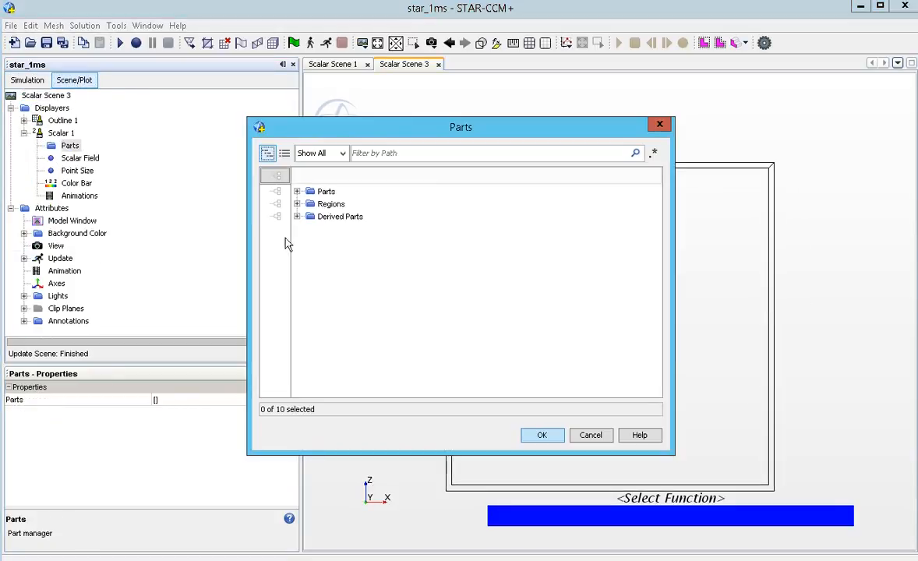
click(278, 216)
click(297, 216)
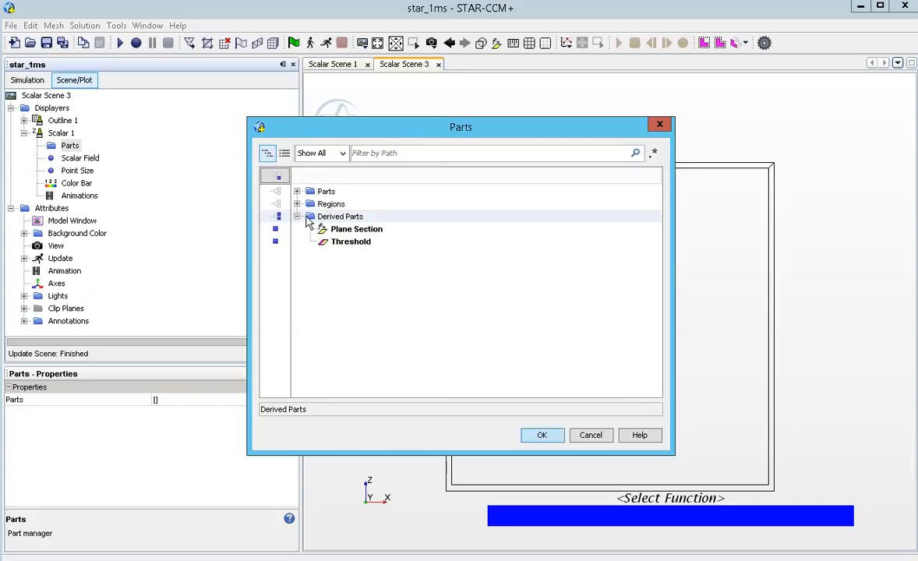
click(276, 229)
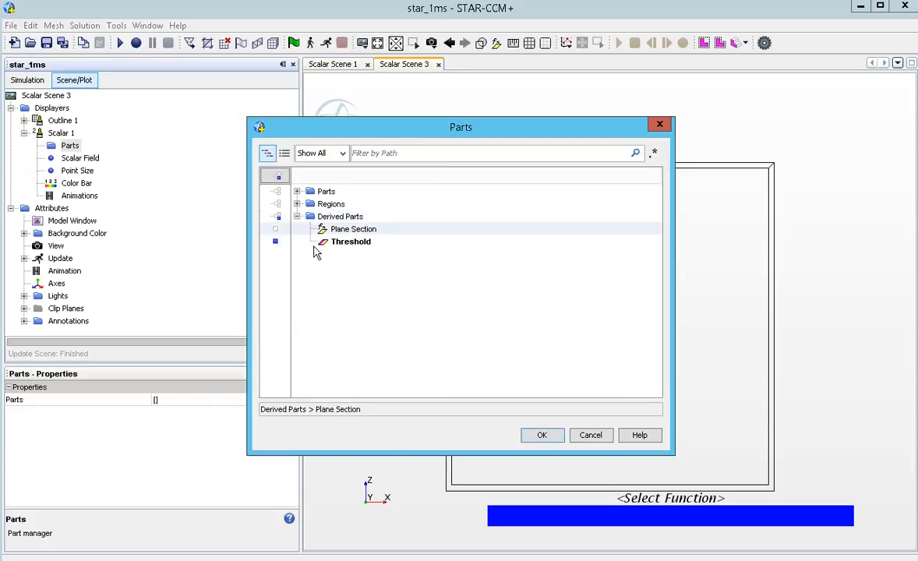
click(543, 441)
drag(559, 442, 713, 363)
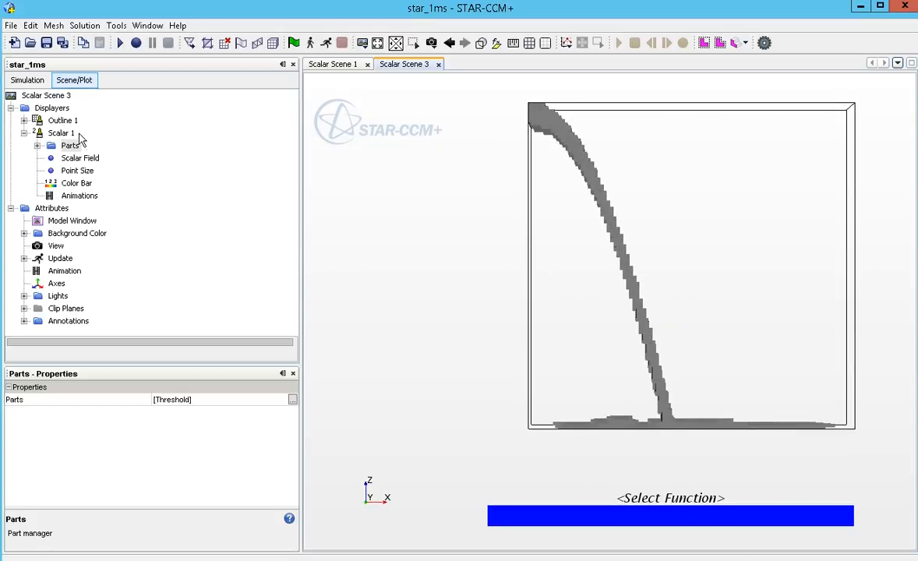
Step: Delete the Scalar 1 displayer from the new scene
click(62, 133)
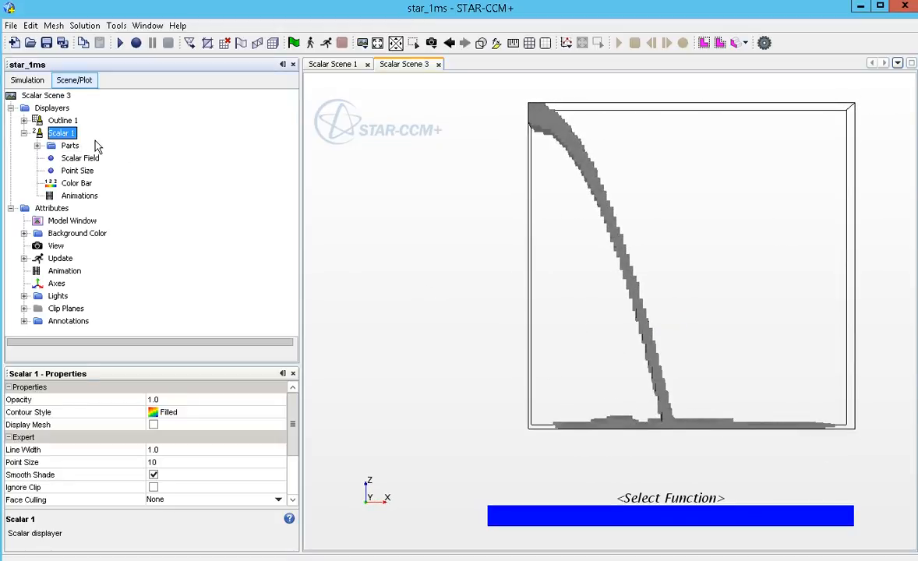
click(81, 160)
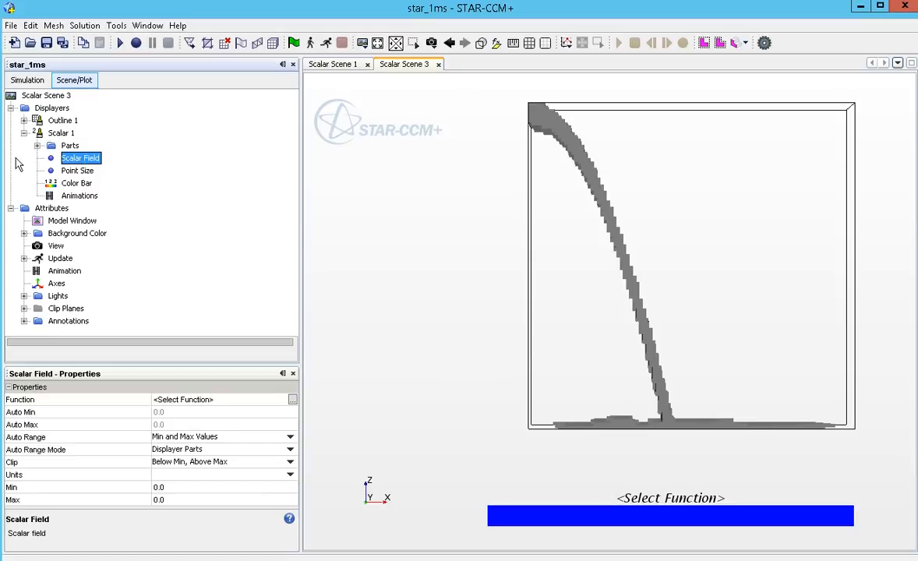
click(63, 135)
right_click(62, 135)
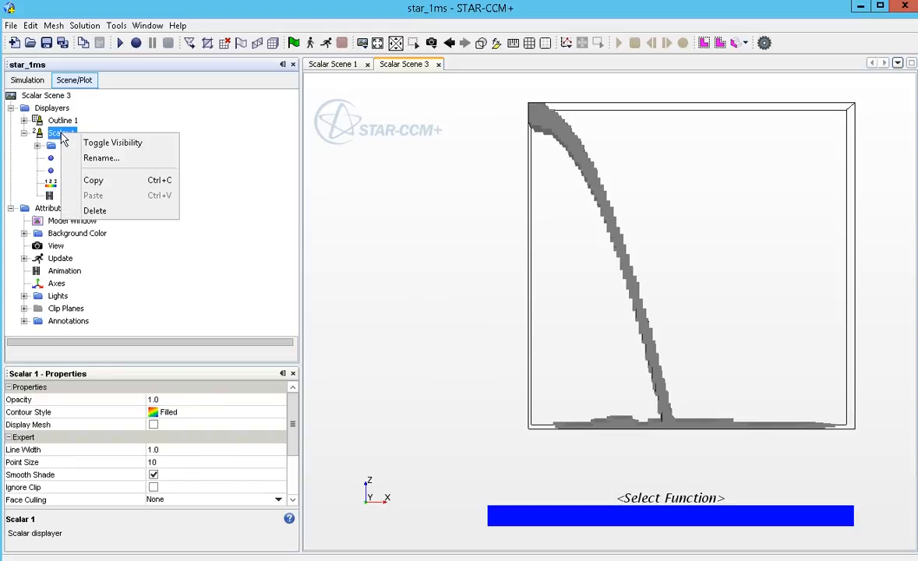
click(105, 211)
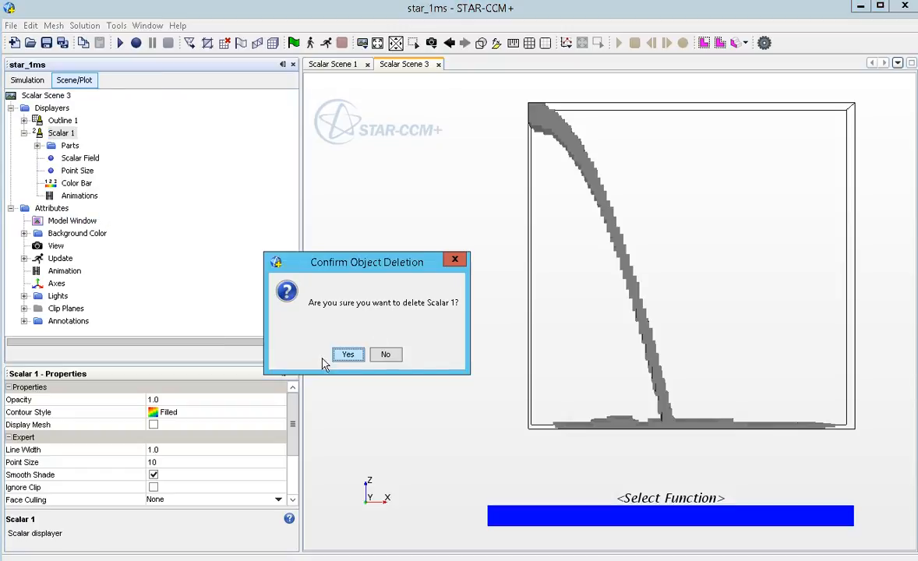
click(350, 355)
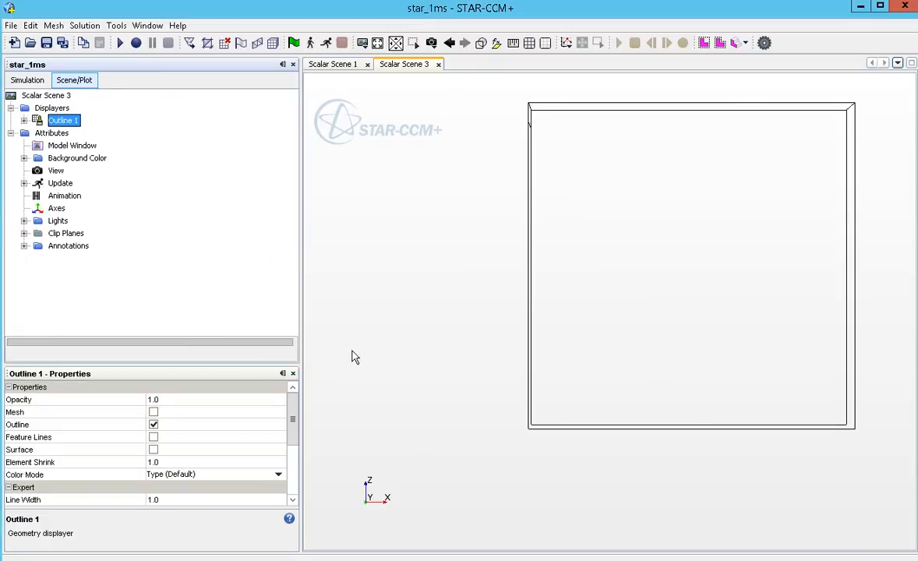
Step: Add a geometry displayer to Scalar Scene 3
click(65, 109)
right_click(56, 111)
mouse_move(121, 119)
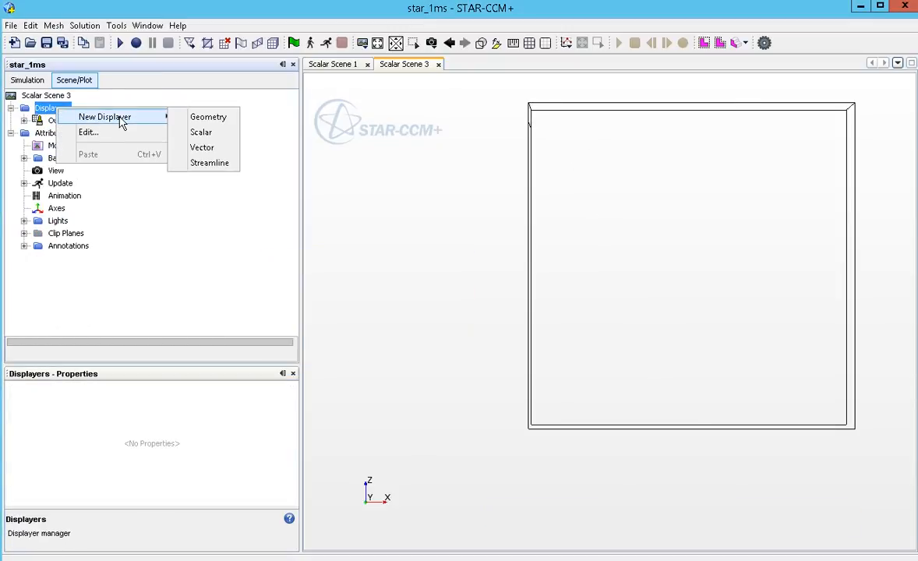
click(202, 120)
click(52, 121)
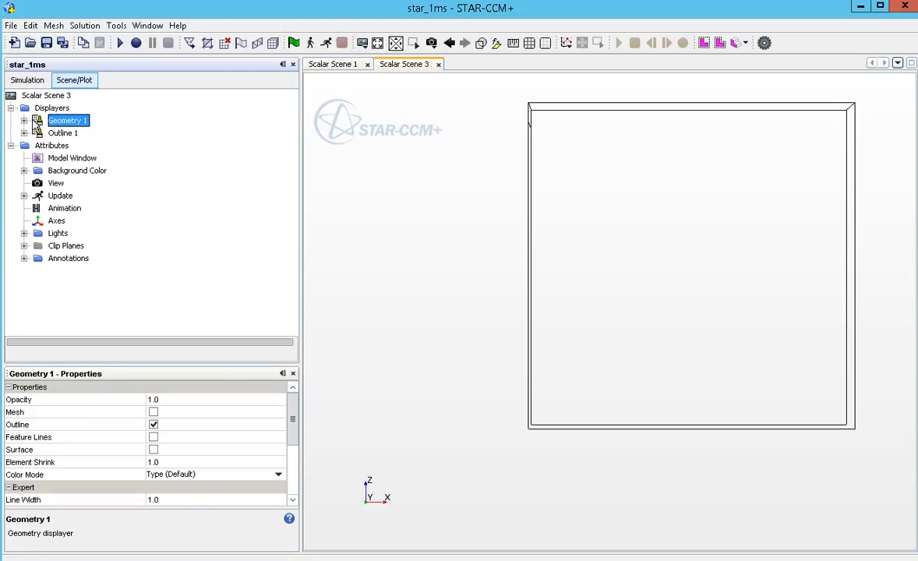
Step: Assign only the Threshold derived part to the Geometry 1 displayer
click(24, 120)
double_click(71, 147)
click(282, 217)
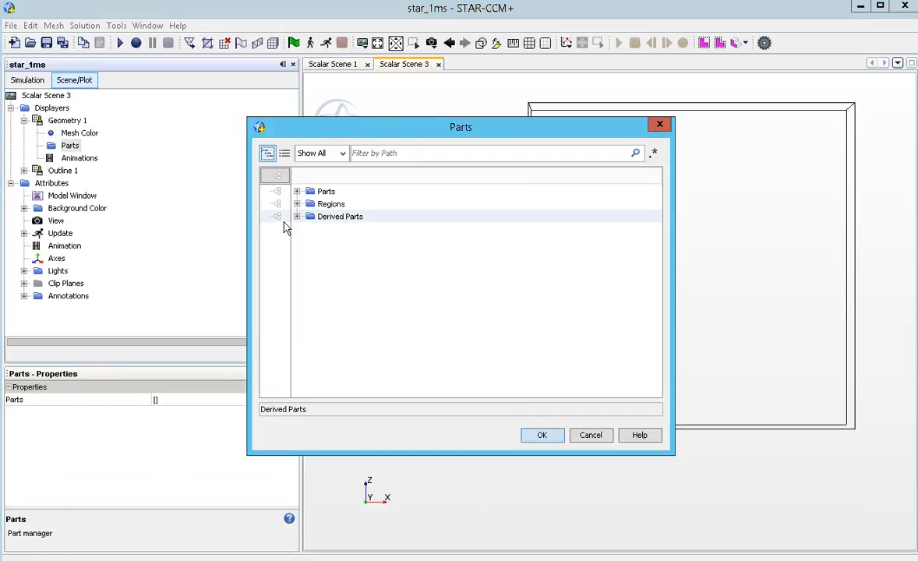
click(297, 216)
click(275, 241)
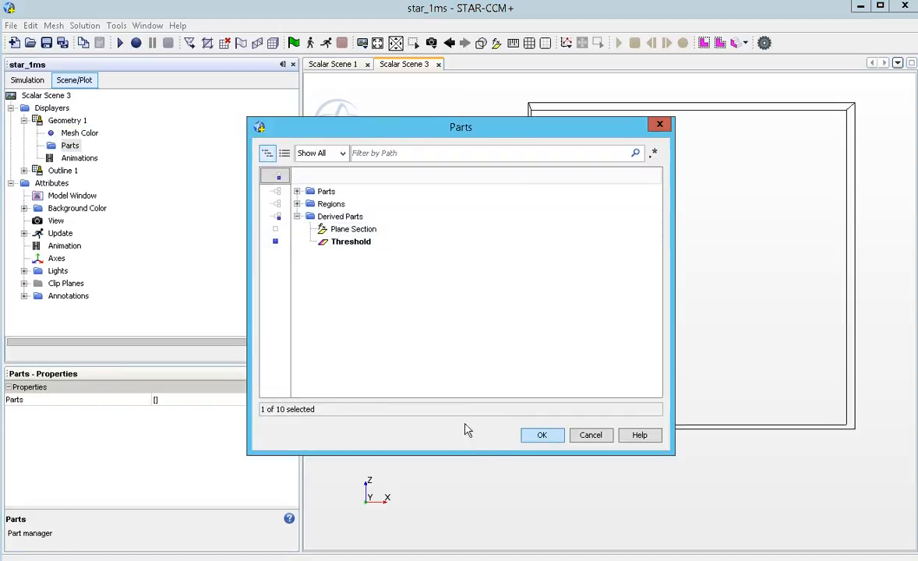
click(540, 435)
drag(636, 211, 573, 296)
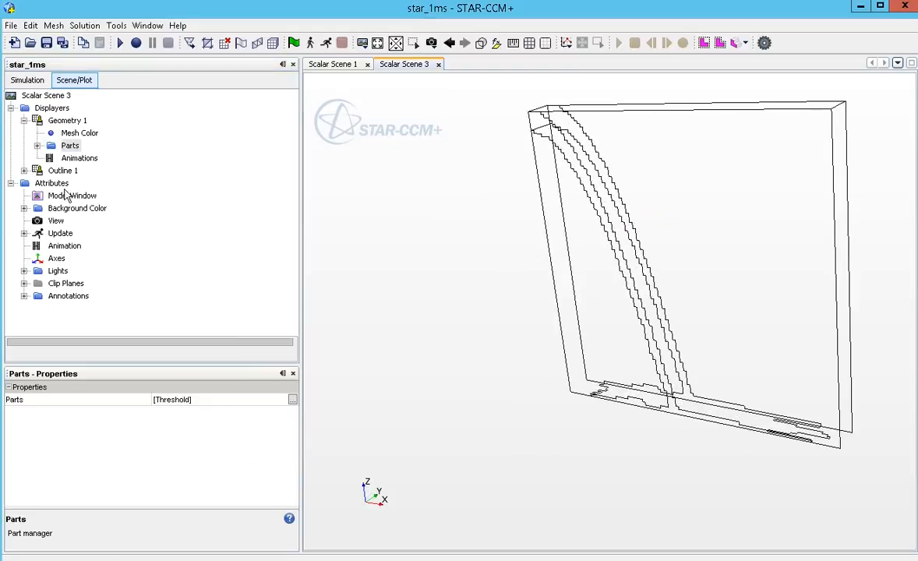
Step: Enable the surface display and disable the outline for the Geometry 1 displayer
click(66, 123)
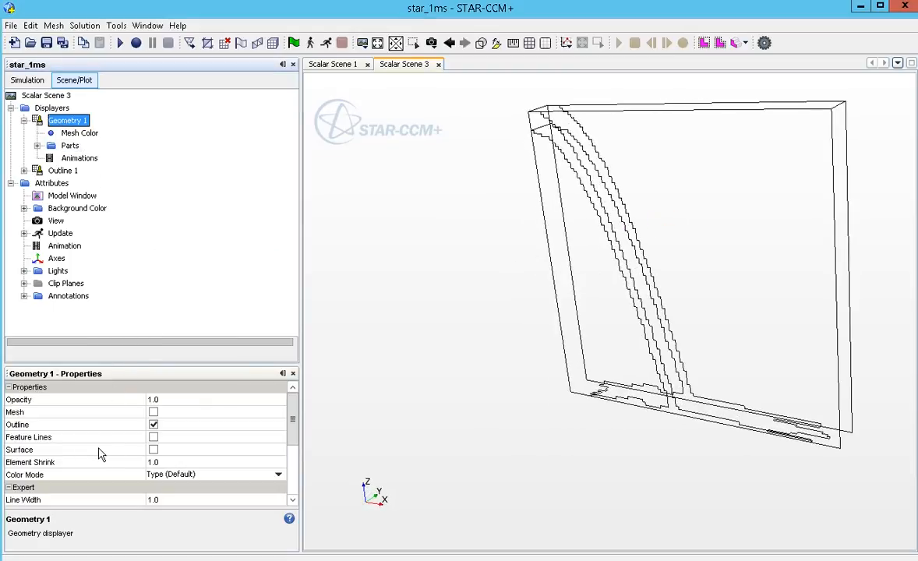
click(153, 451)
drag(502, 255, 469, 359)
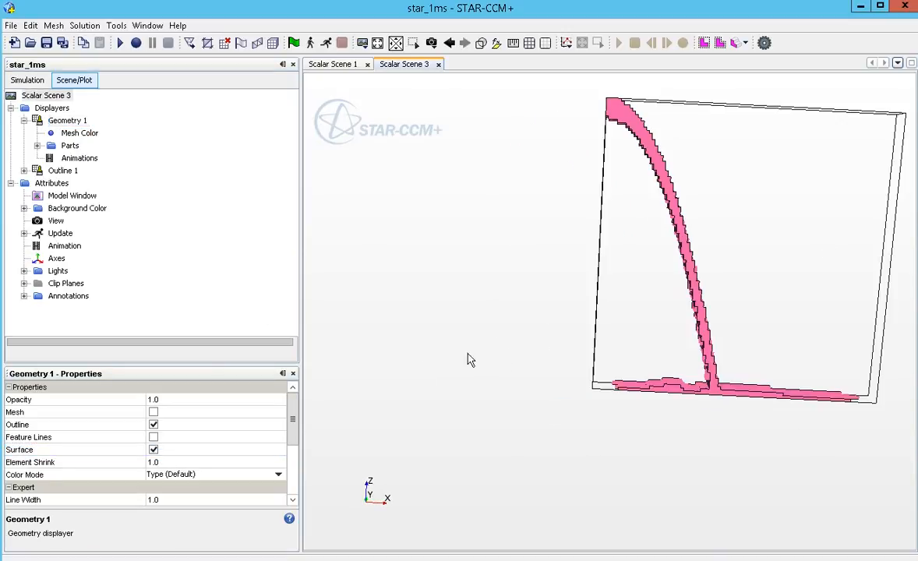
click(154, 424)
drag(530, 225, 686, 301)
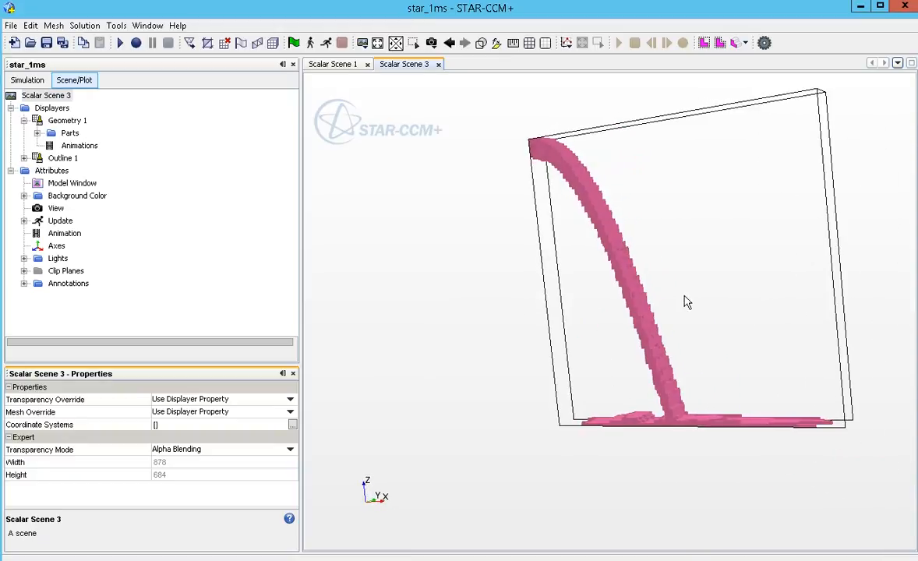
Step: Set the Geometry 1 displayer's color mode to Constant
click(69, 134)
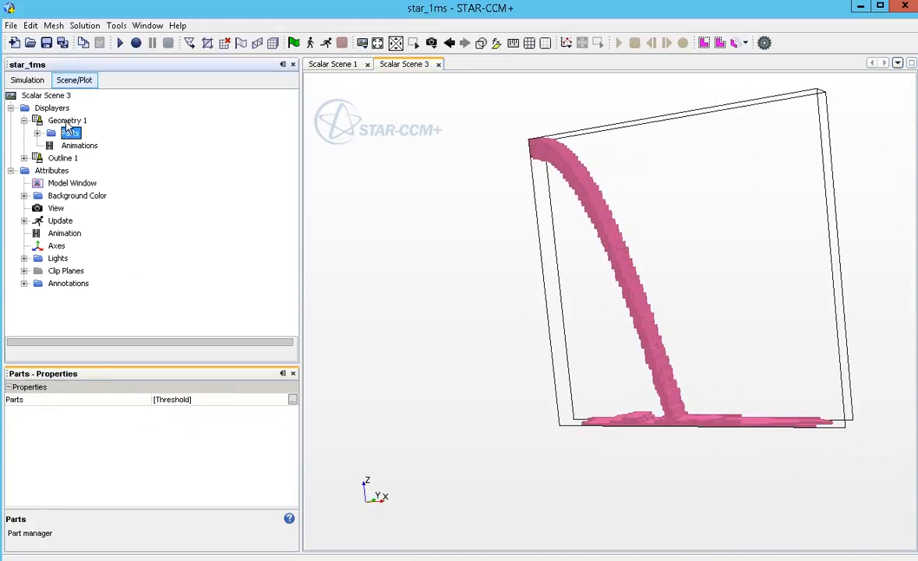
click(67, 122)
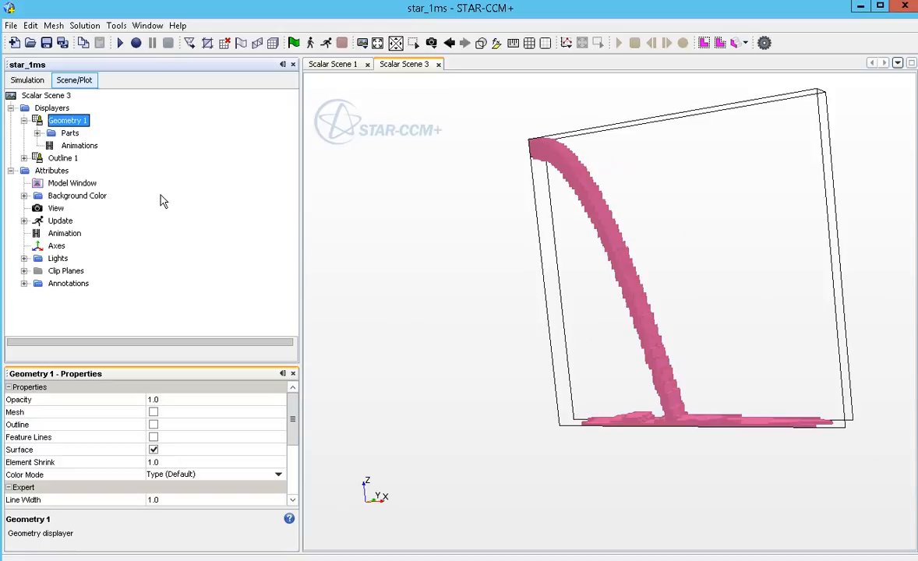
click(184, 474)
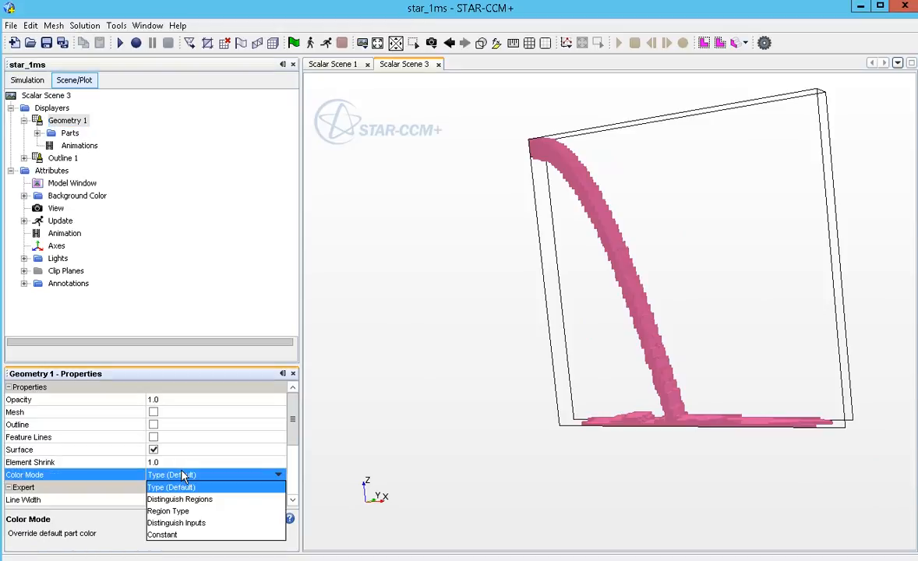
click(166, 535)
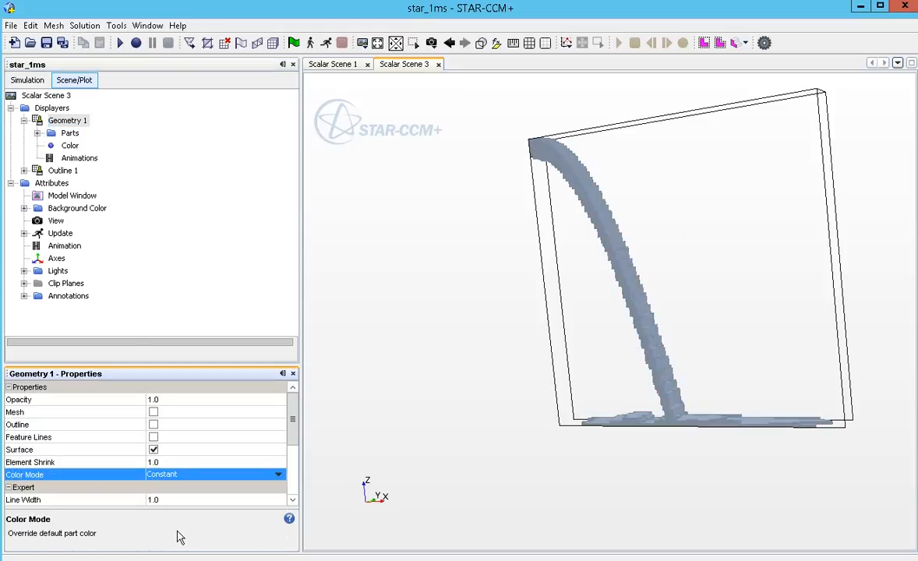
Step: Change the Geometry 1 displayer's constant color to the blue swatch r=51, g=153, b=255
click(69, 145)
click(292, 401)
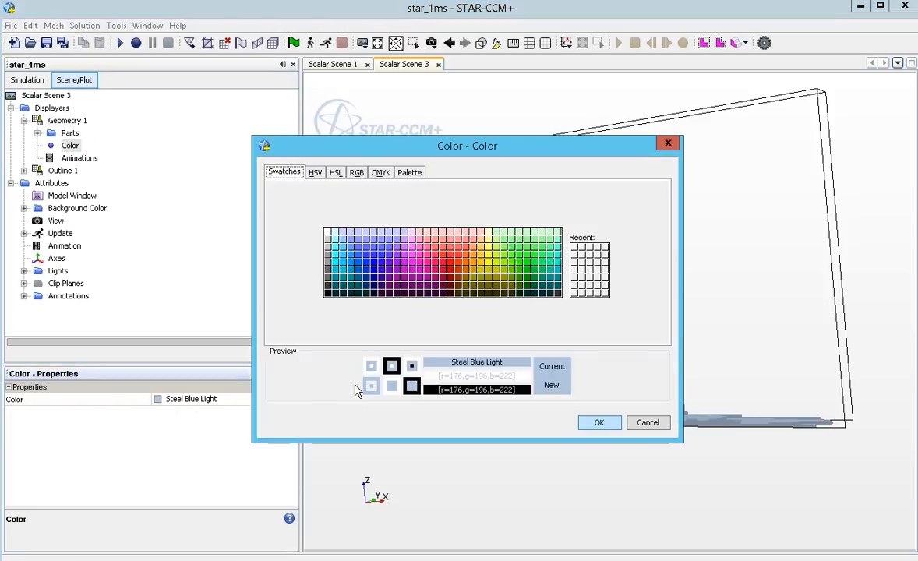
click(351, 255)
click(598, 422)
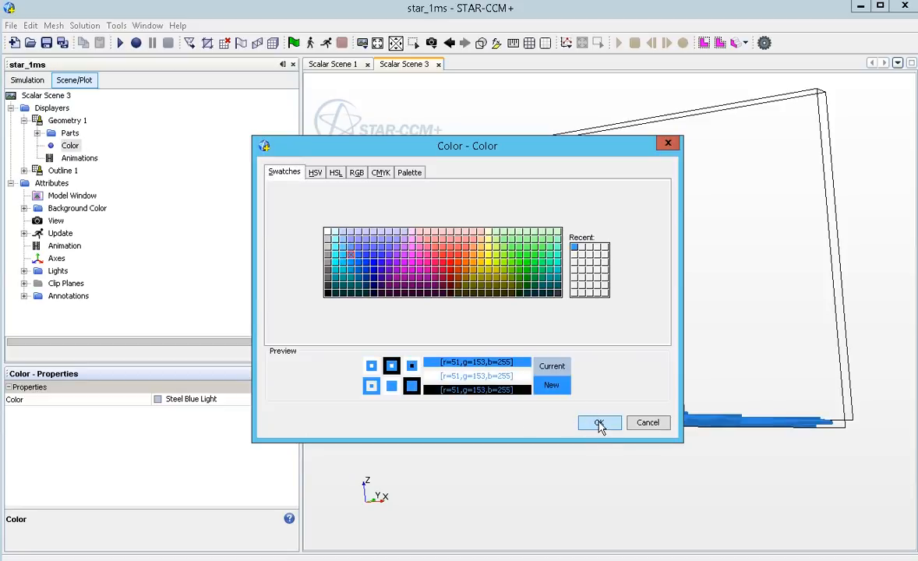
mouse_move(629, 477)
mouse_down()
mouse_move(558, 489)
mouse_move(574, 416)
mouse_move(492, 126)
mouse_up()
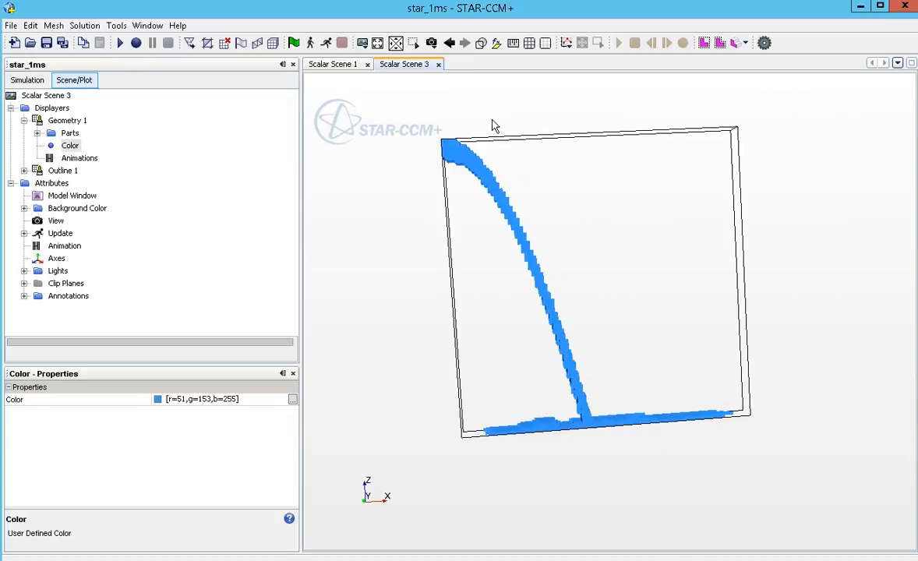
Step: Set the Geometry 1 displayer's opacity to 0.2 so the water jet is translucent
click(68, 121)
click(194, 400)
drag(241, 418, 223, 418)
click(187, 415)
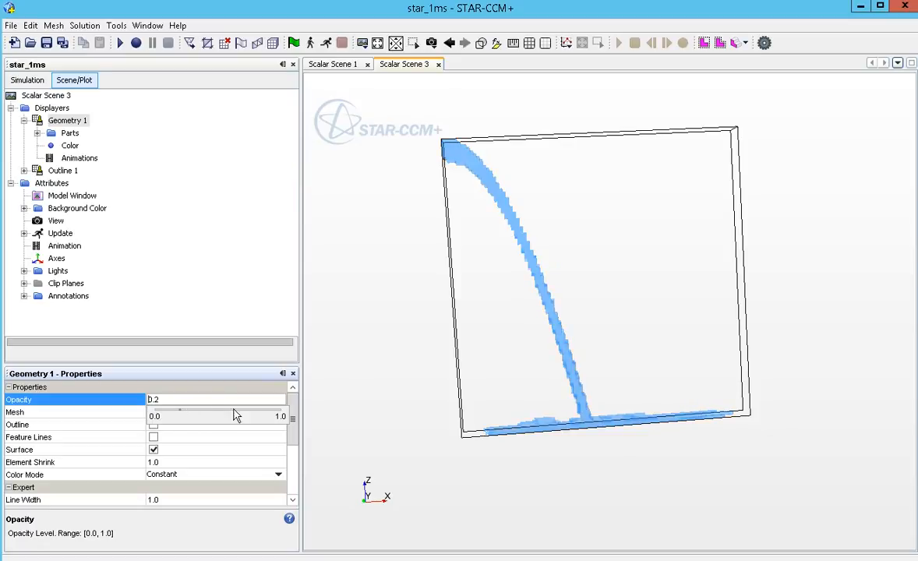
drag(405, 395, 536, 362)
scroll(488, 333, up, 4)
right_drag(489, 343, 577, 340)
scroll(577, 340, down, 2)
drag(599, 382, 655, 360)
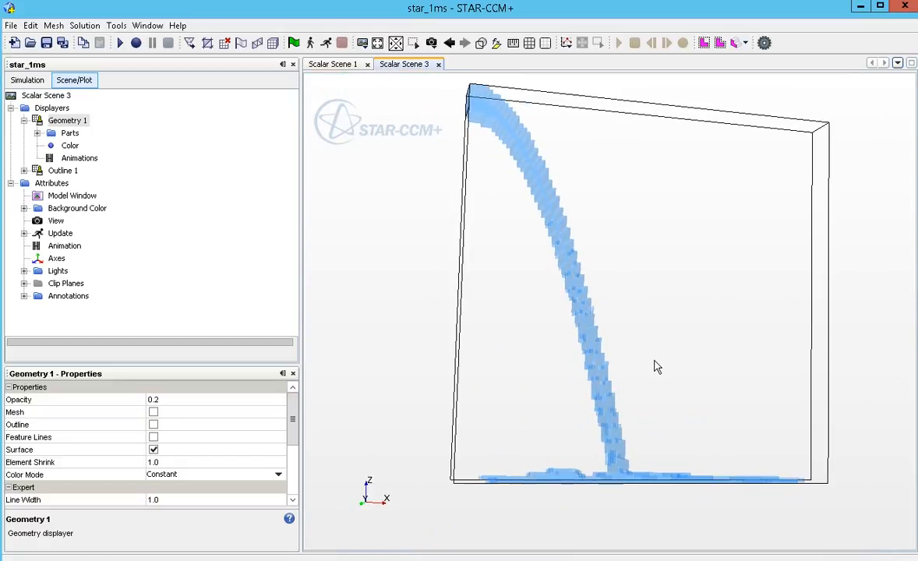
key(s)
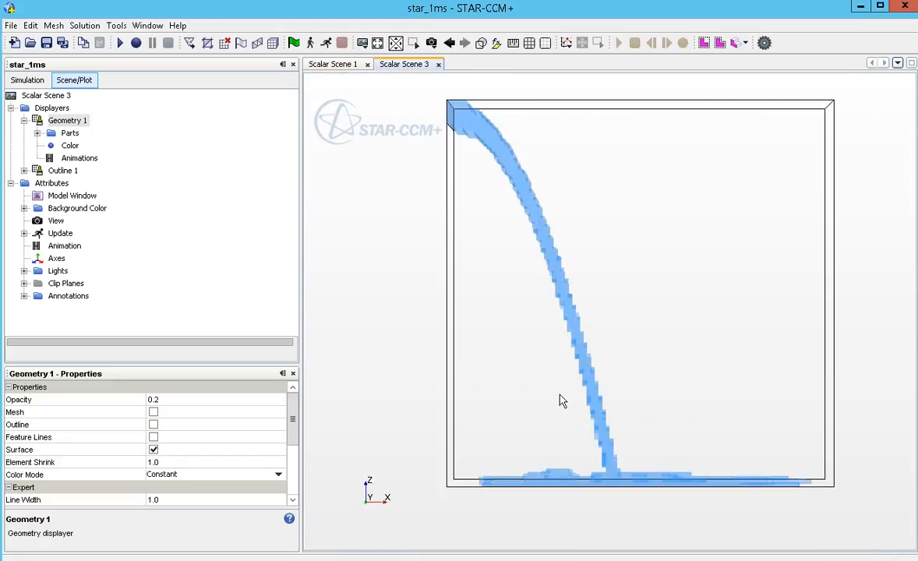